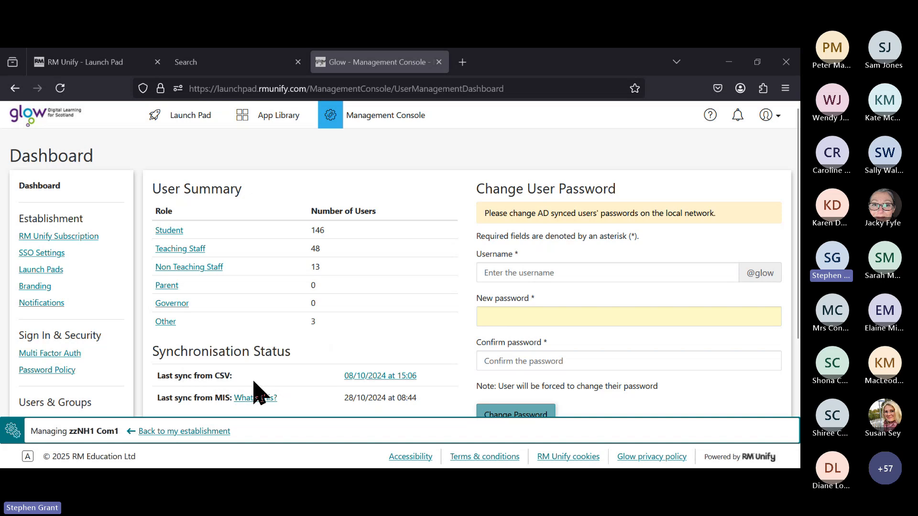
left_click_drag(152, 352, 297, 362)
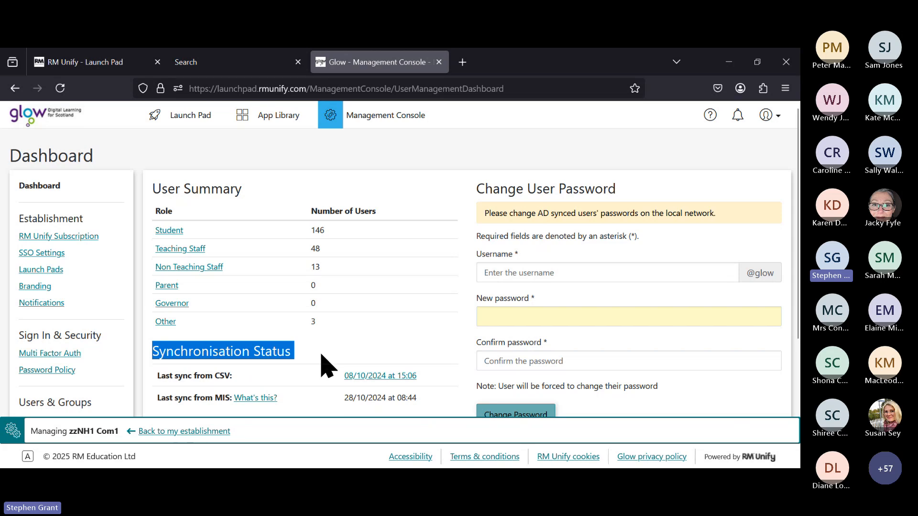
left_click(297, 377)
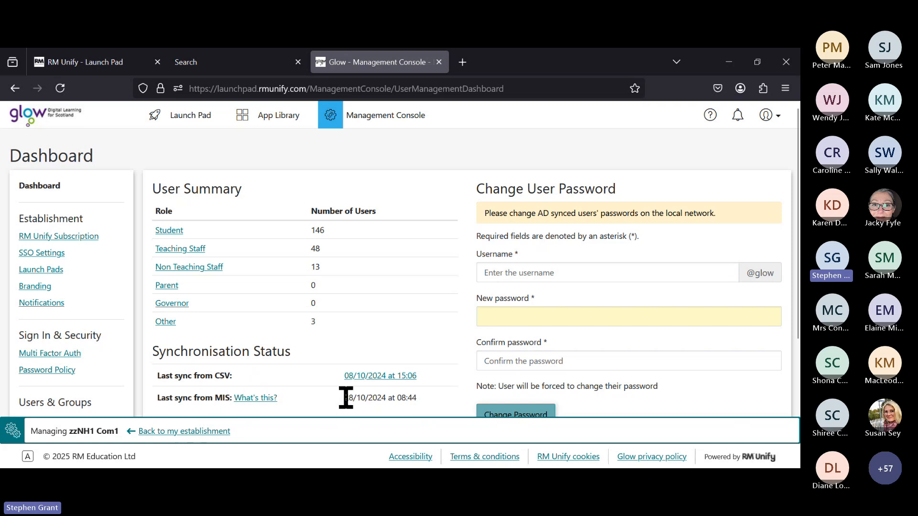
left_click_drag(345, 397, 386, 398)
left_click(357, 401)
Step: Open the Student accounts list and scroll through page 1's names, usernames, emails and enabled marks
left_click(175, 233)
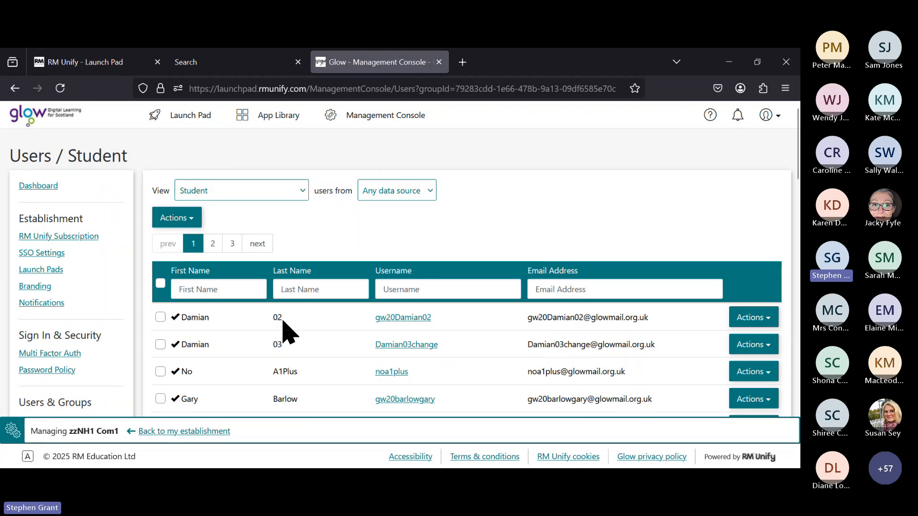
scroll(410, 338, "down", 3)
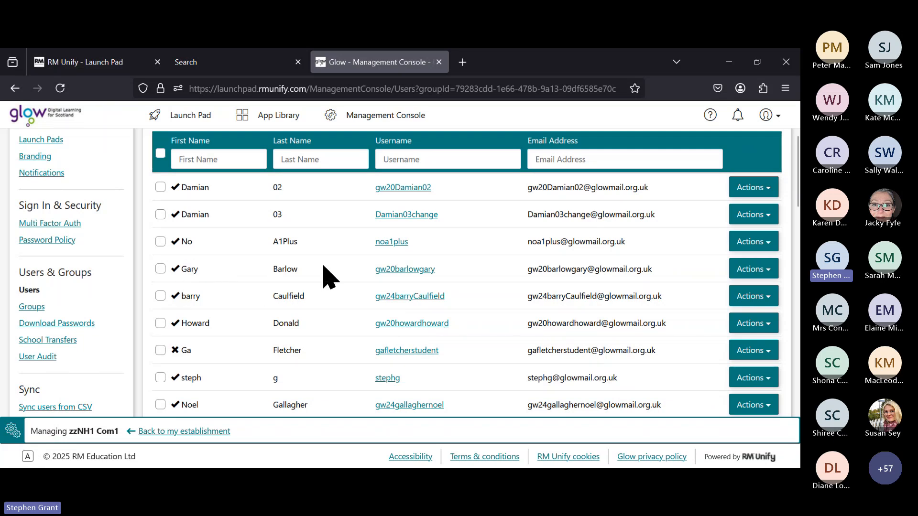
scroll(330, 266, "down", 2)
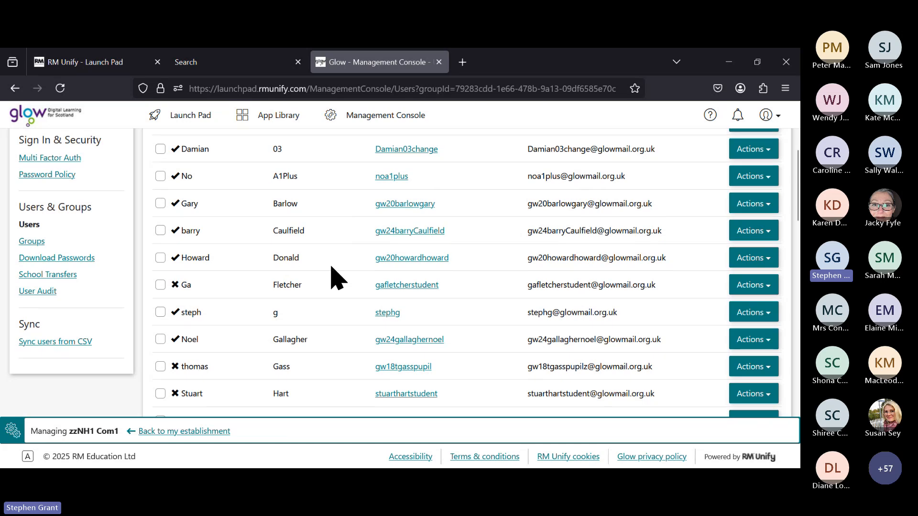
scroll(331, 267, "down", 4)
scroll(333, 277, "down", 2)
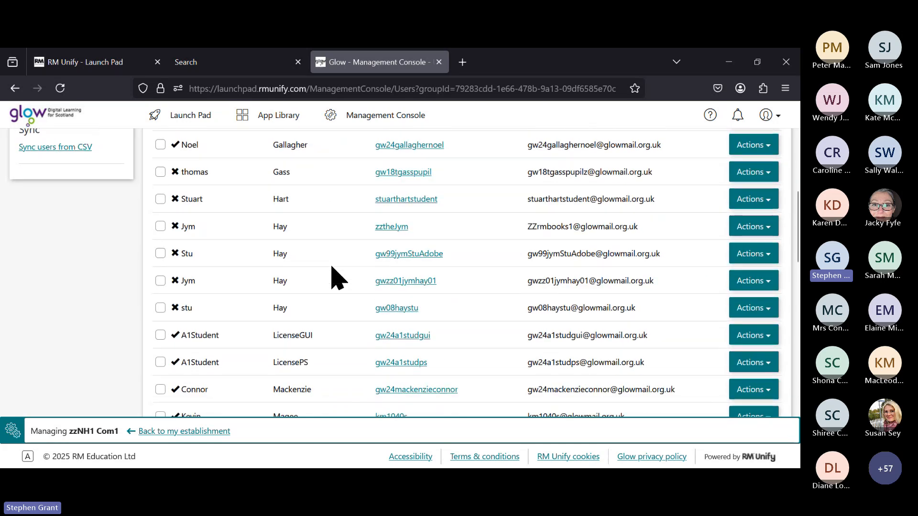
scroll(333, 267, "down", 2)
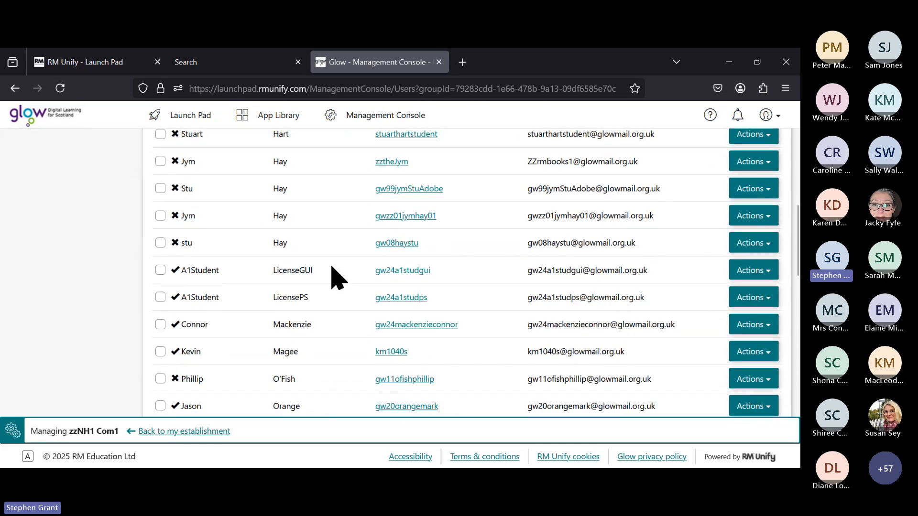
scroll(333, 267, "up", 3)
scroll(341, 279, "up", 8)
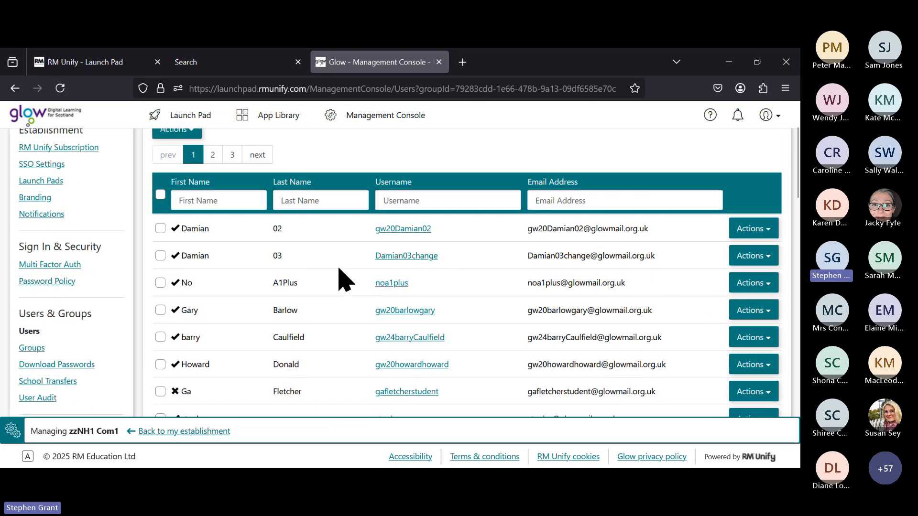
scroll(338, 281, "up", 3)
scroll(268, 289, "down", 2)
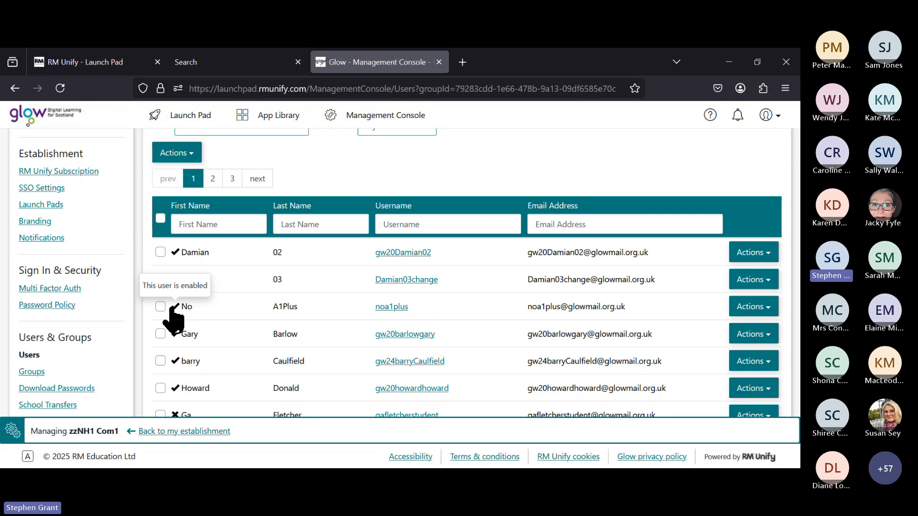
scroll(297, 337, "down", 2)
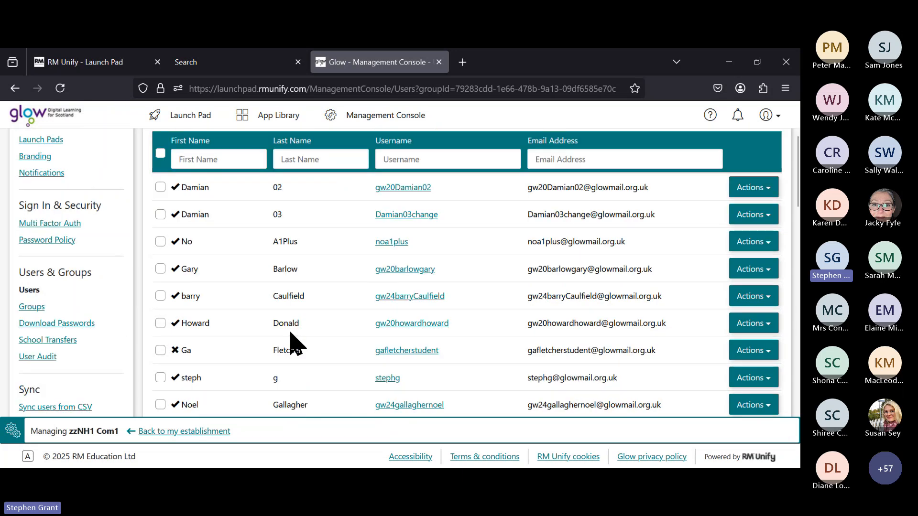
scroll(292, 340, "down", 2)
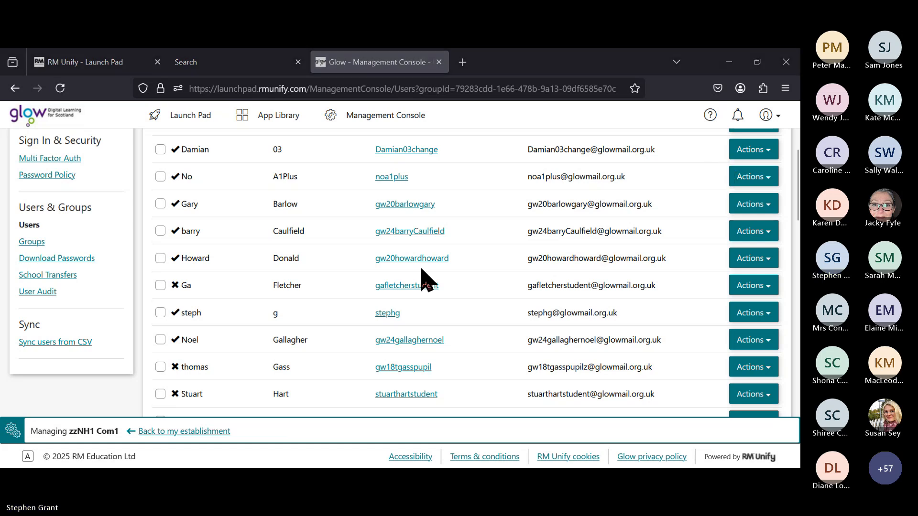
scroll(303, 313, "up", 3)
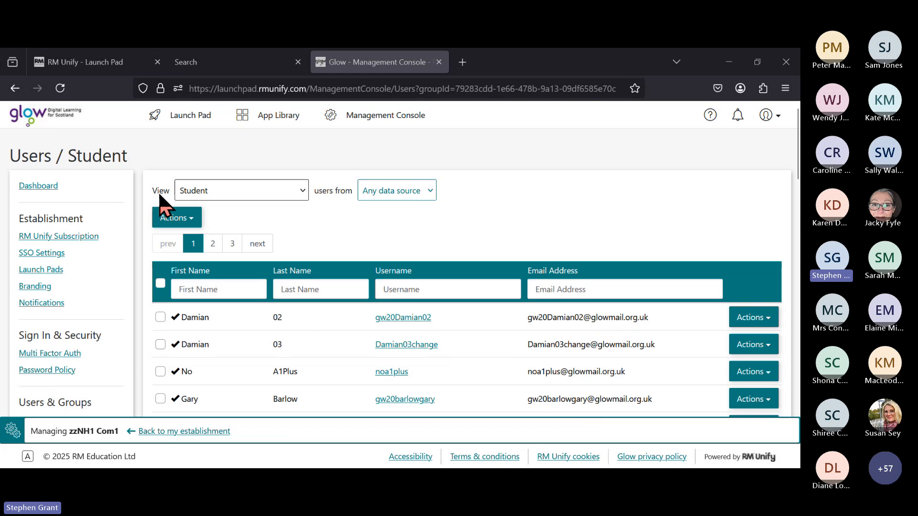
left_click(302, 191)
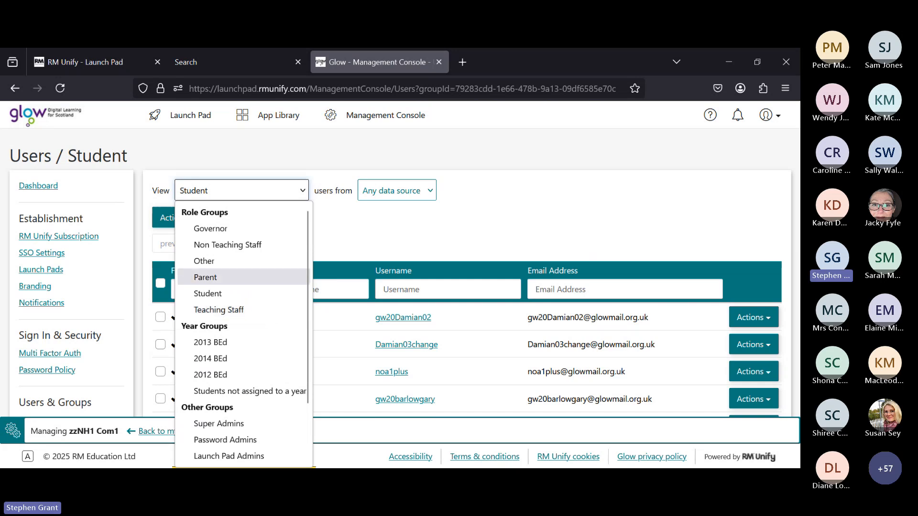
left_click(364, 242)
left_click(433, 191)
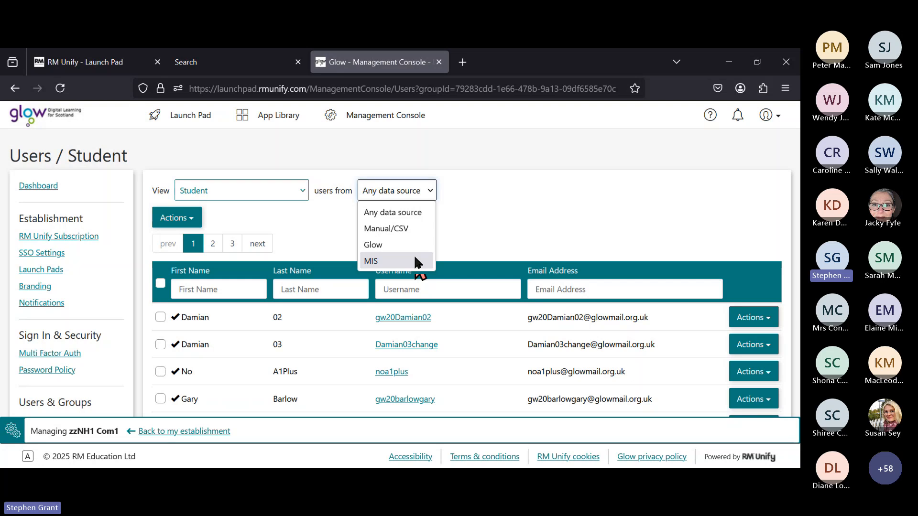
left_click(322, 221)
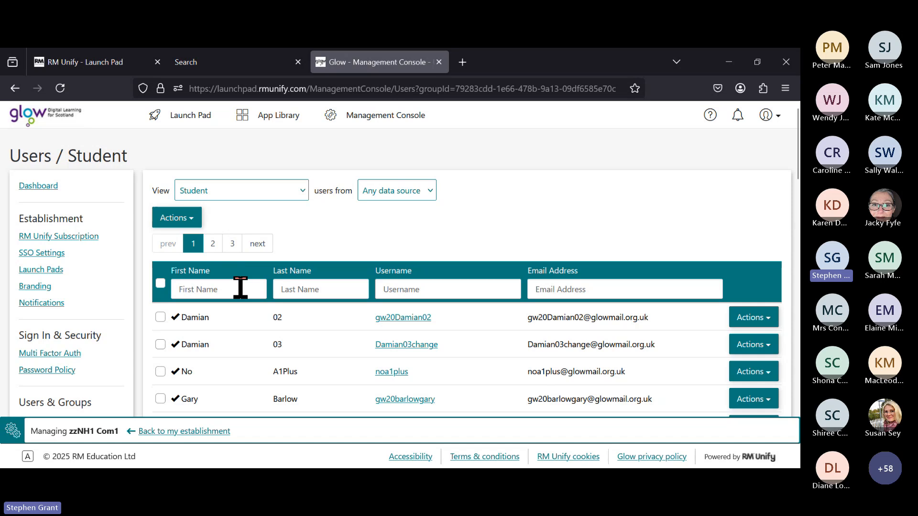
scroll(241, 289, "down", 2)
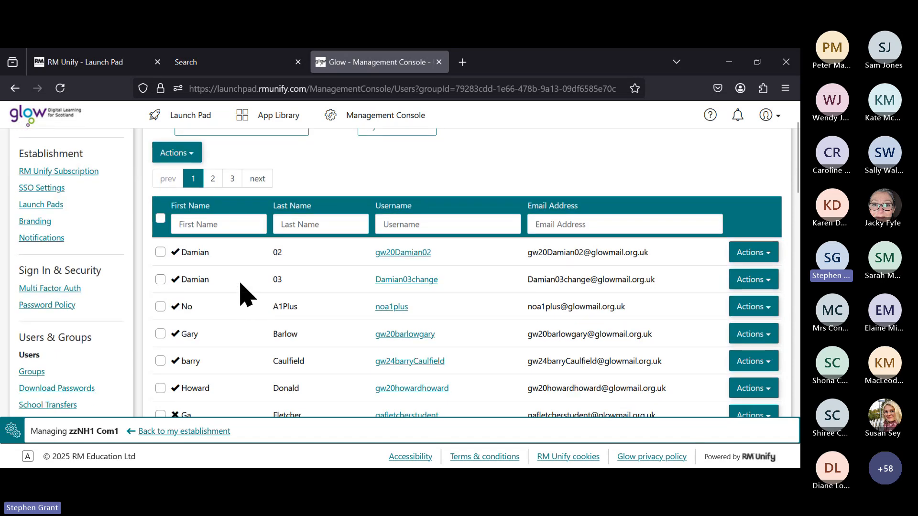
Step: Filter students by first name 'st' to six matches and show the first match's account options
left_click(223, 224)
type("st")
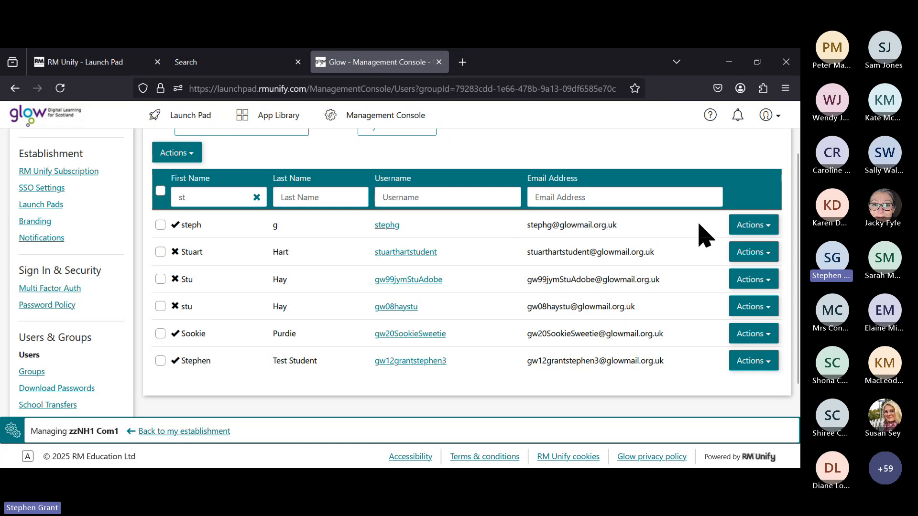
left_click(774, 229)
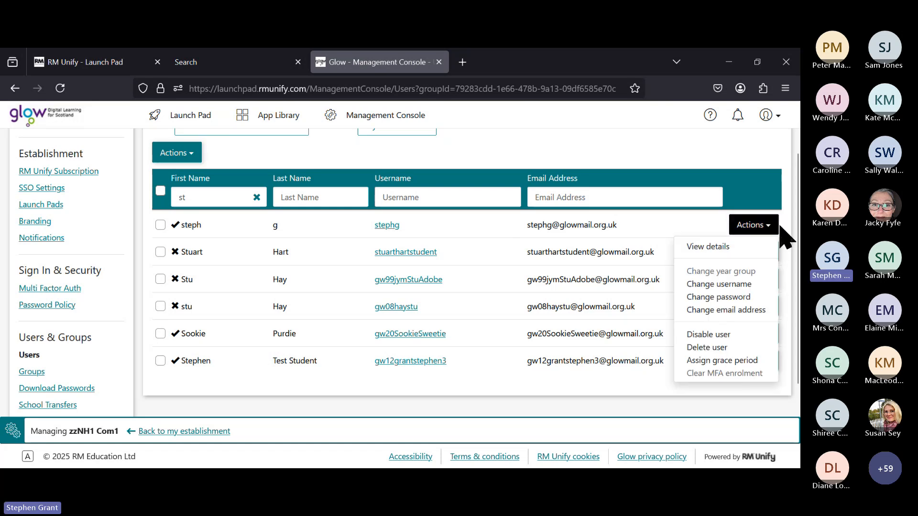
Step: View the first matching student's details page with personal and RM Unify account details
left_click(710, 247)
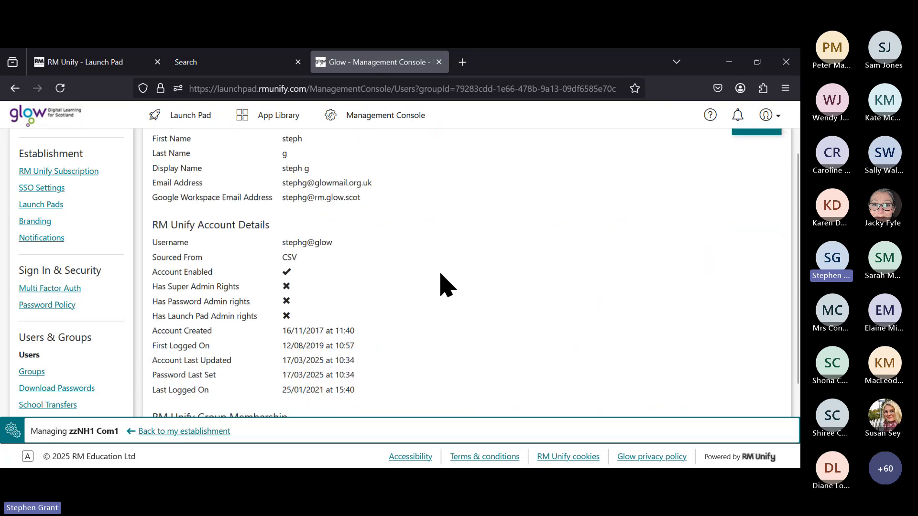
scroll(459, 258, "up", 2)
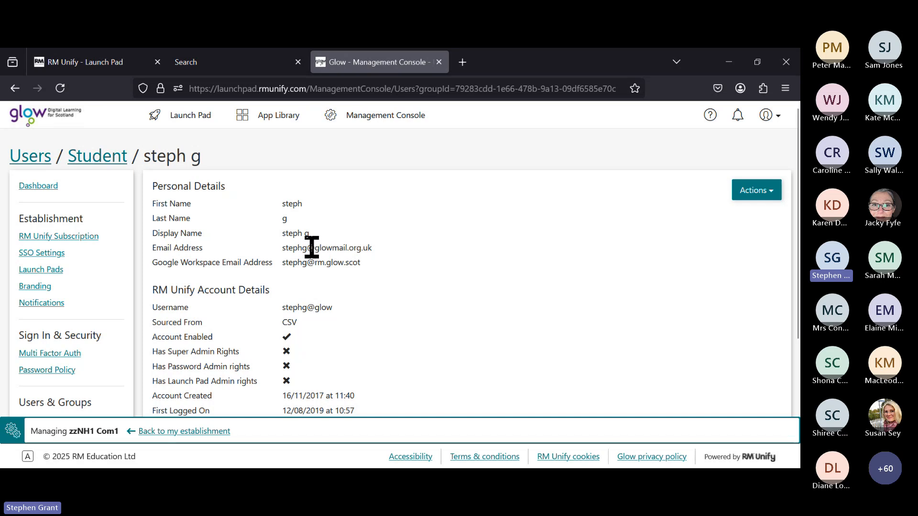
Step: Highlight the student's glowmail.org.uk email, Glow username and rm.glow.scot Google Workspace domain
left_click_drag(314, 247, 378, 251)
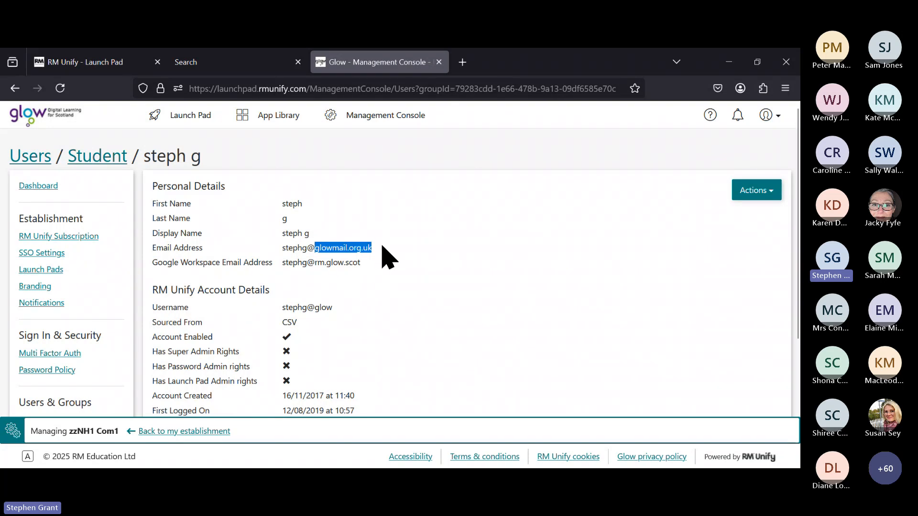
left_click(384, 254)
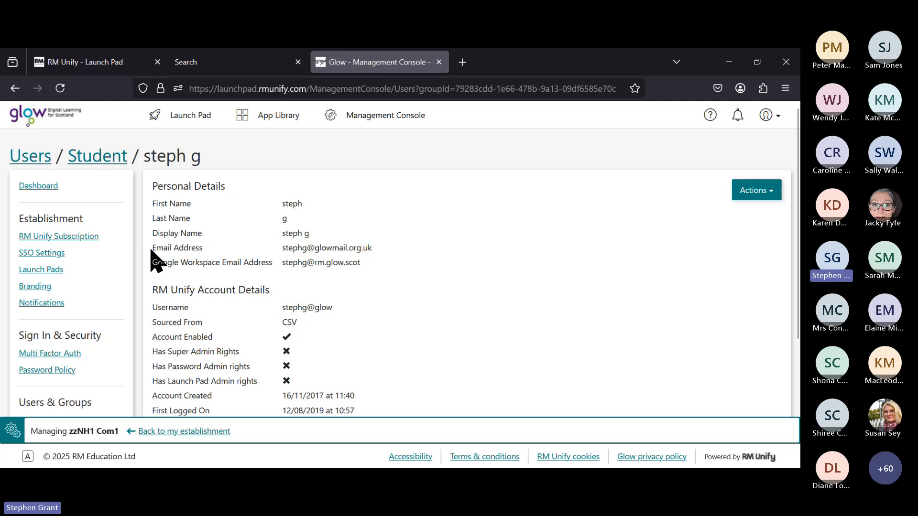
left_click_drag(283, 248, 383, 261)
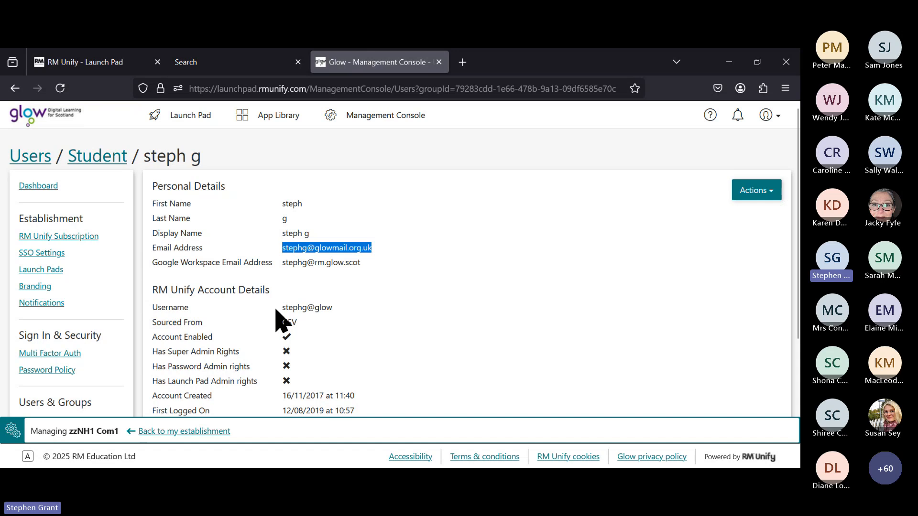
left_click_drag(282, 309, 331, 307)
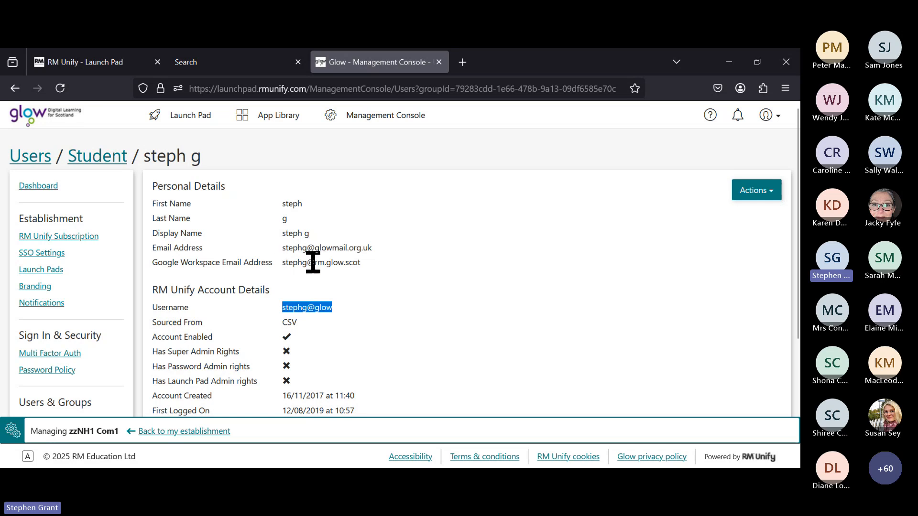
left_click_drag(313, 262, 364, 264)
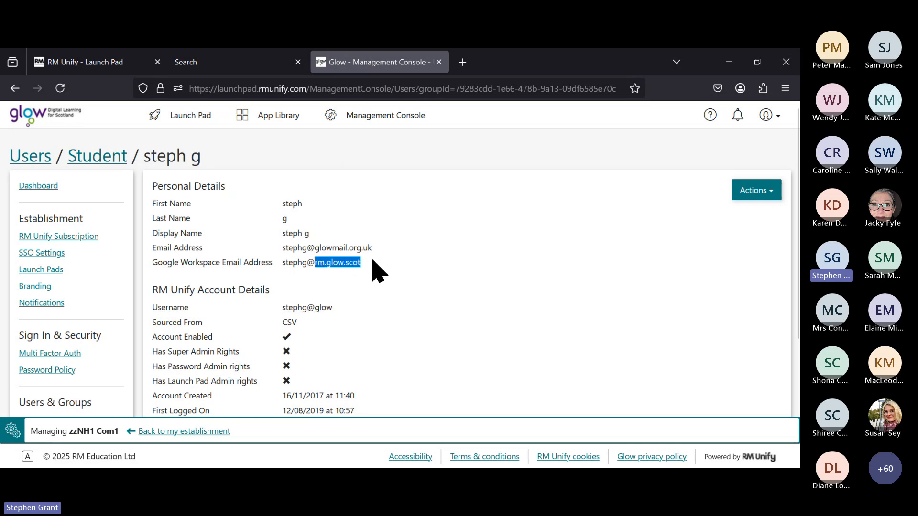
left_click(375, 259)
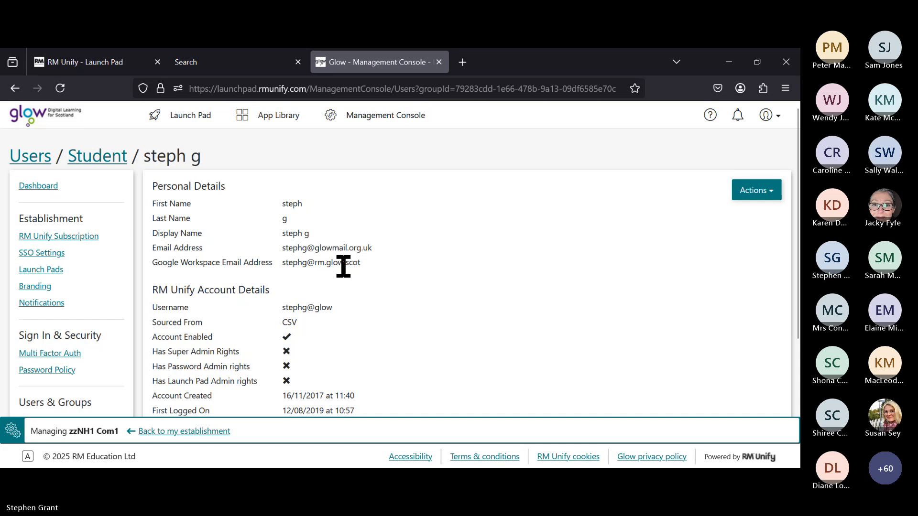
scroll(344, 266, "down", 2)
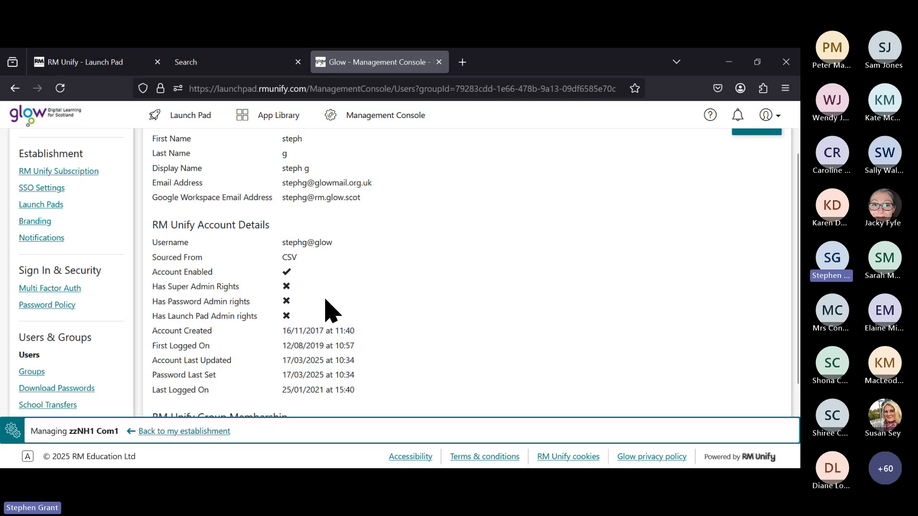
scroll(324, 309, "down", 2)
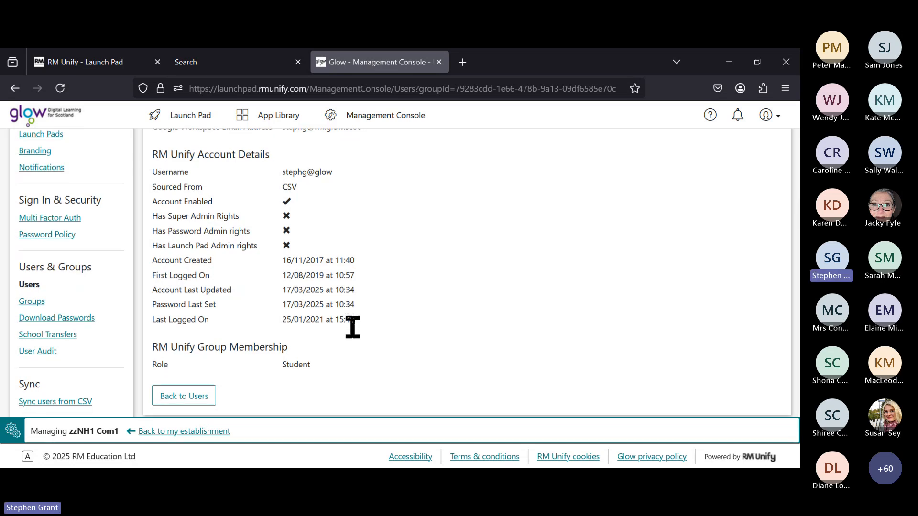
scroll(287, 347, "down", 2)
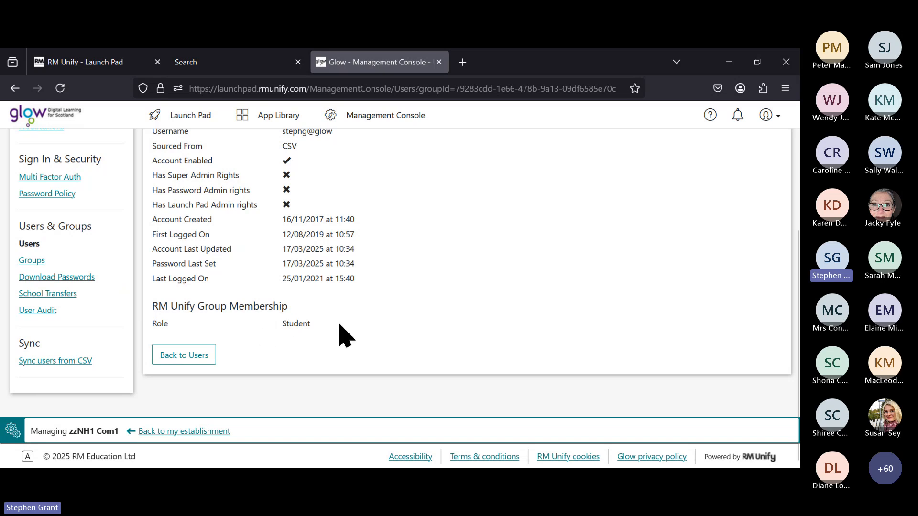
scroll(339, 325, "up", 3)
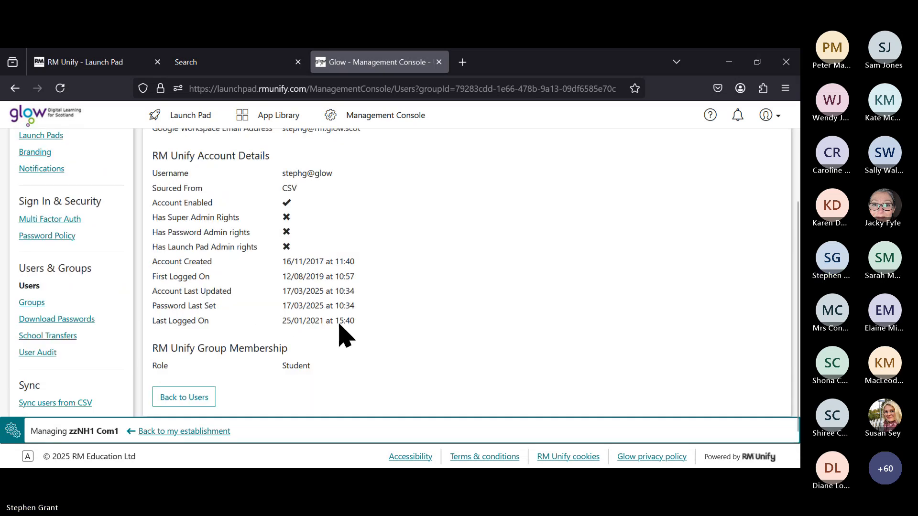
scroll(341, 331, "up", 1)
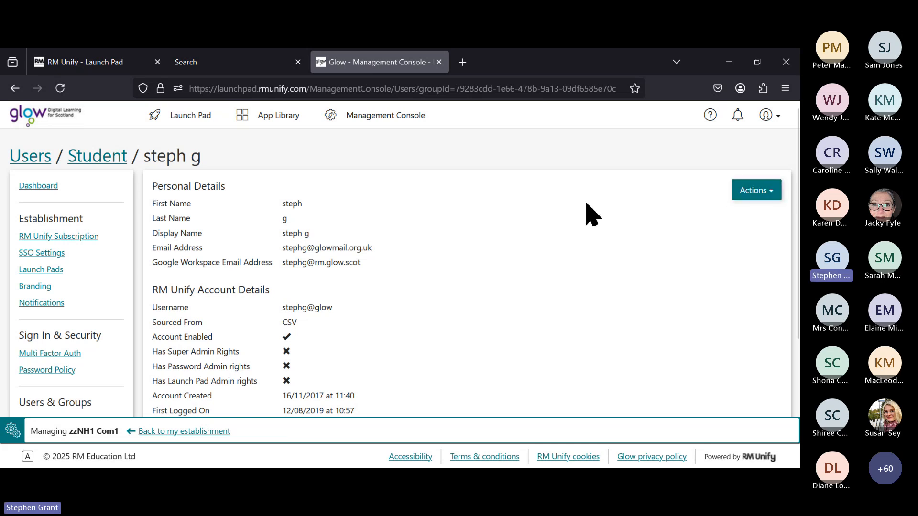
Step: List the student's account actions, including change username, change password, disable and delete
left_click(780, 193)
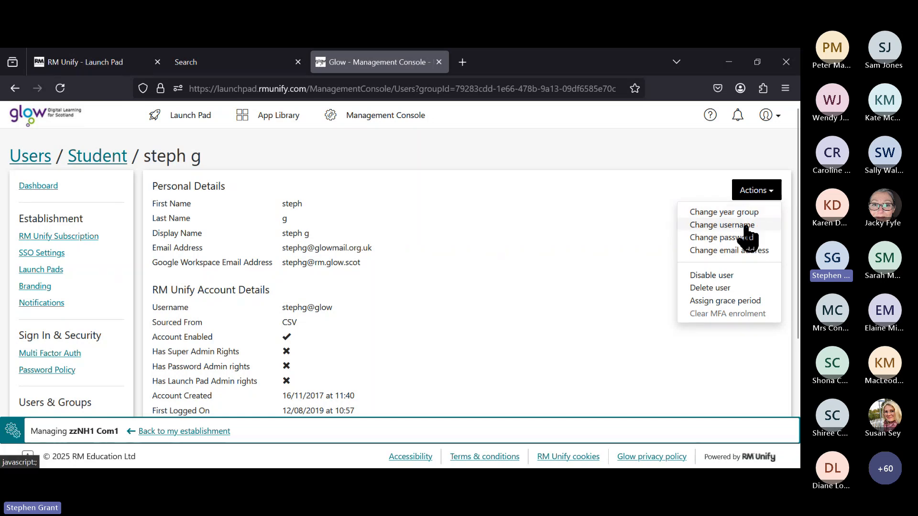
Step: Open the student's Change username page with the current username ready to edit
left_click(710, 229)
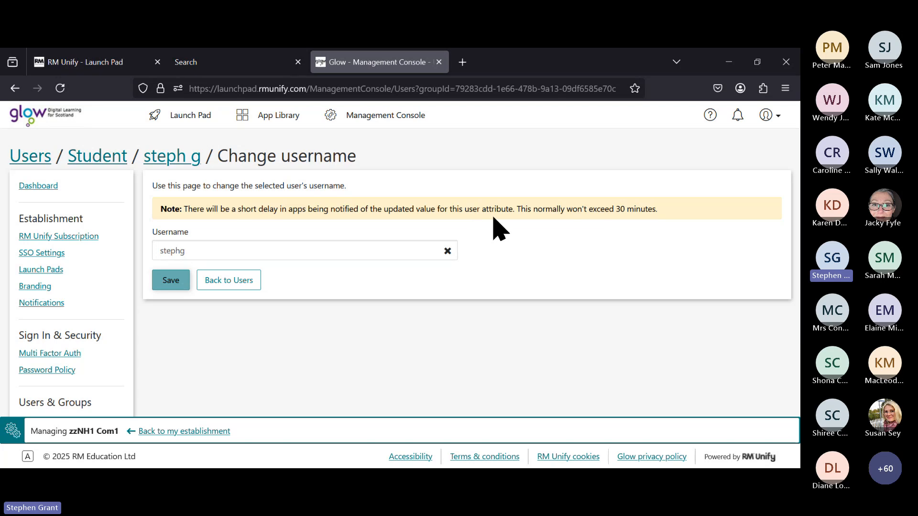
left_click(207, 247)
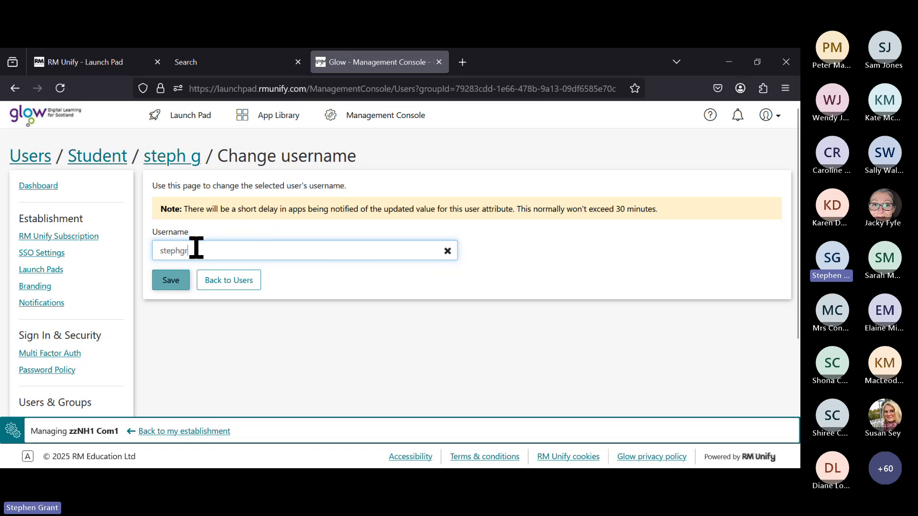
Step: Leave the username unchanged, return to Users, and reopen the student's details and account actions
left_click(223, 283)
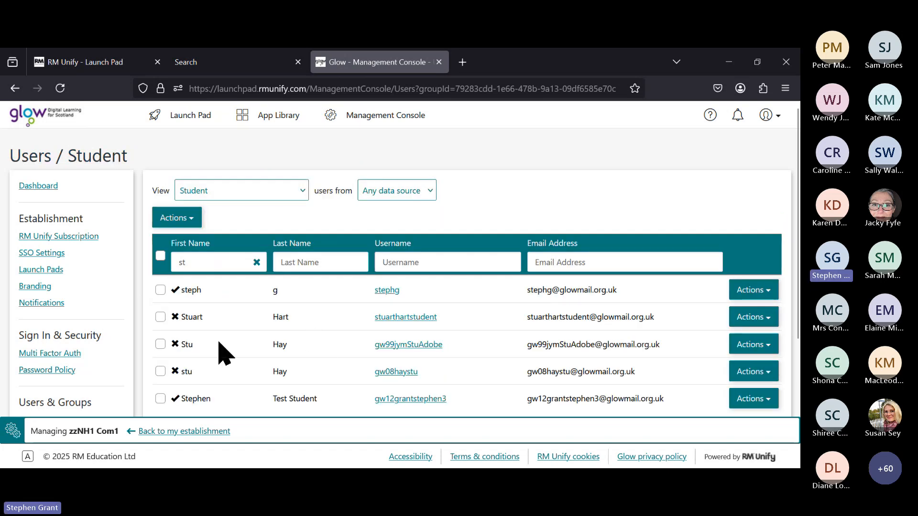
left_click(765, 292)
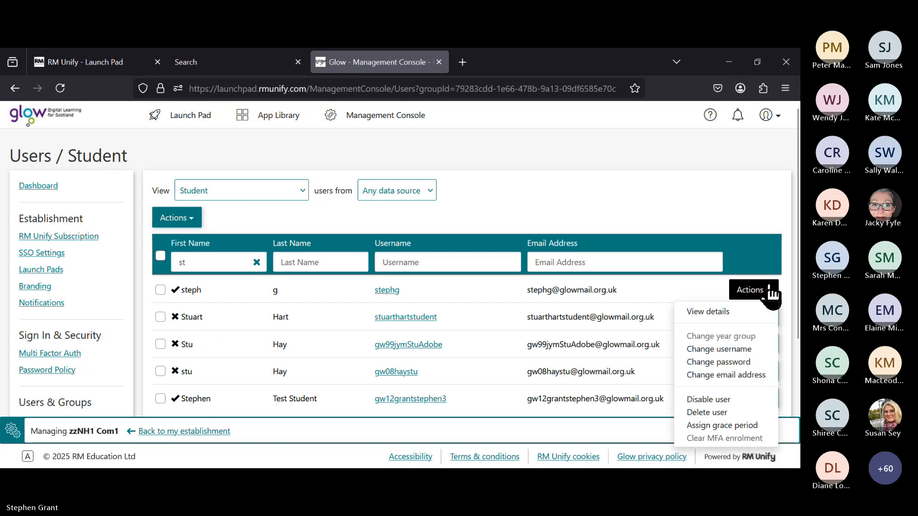
left_click(681, 310)
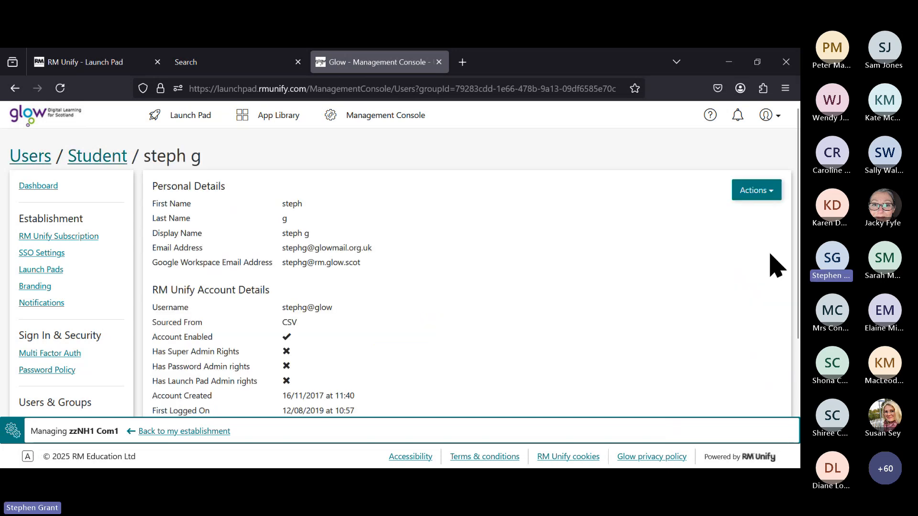
left_click(762, 192)
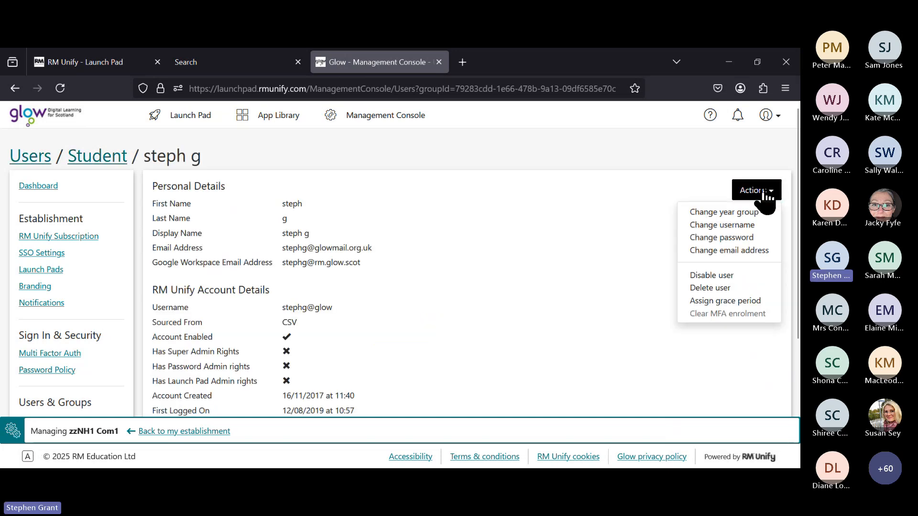
Step: Open the student's Change Password form and enter a four-character new password
left_click(766, 238)
scroll(307, 345, "up", 3)
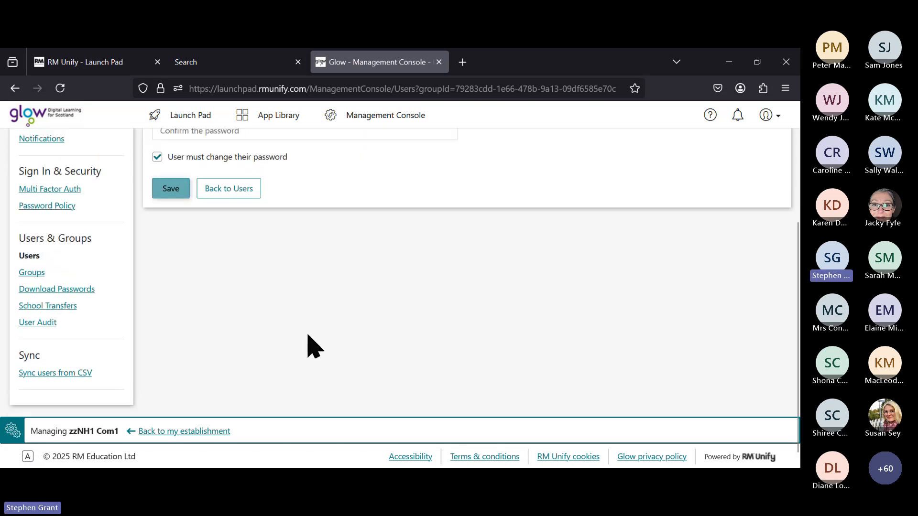
scroll(308, 337, "up", 1)
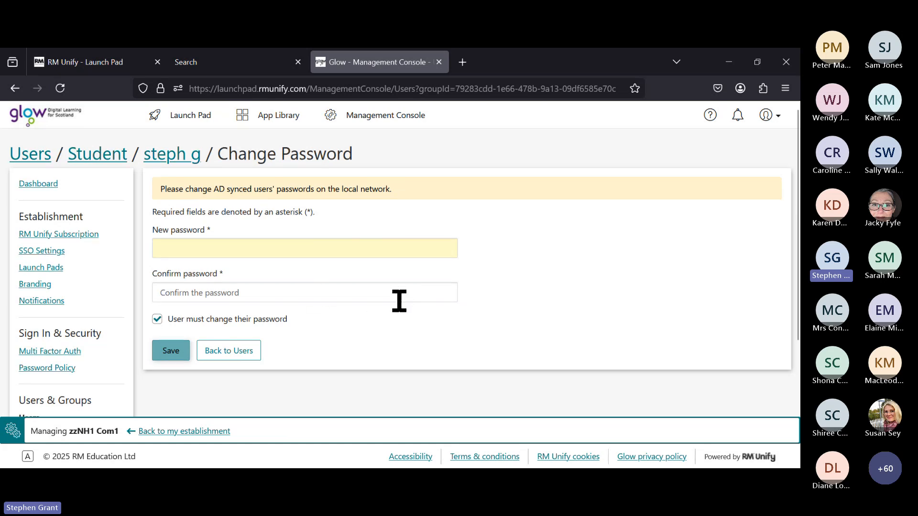
scroll(403, 287, "down", 2)
scroll(403, 283, "up", 2)
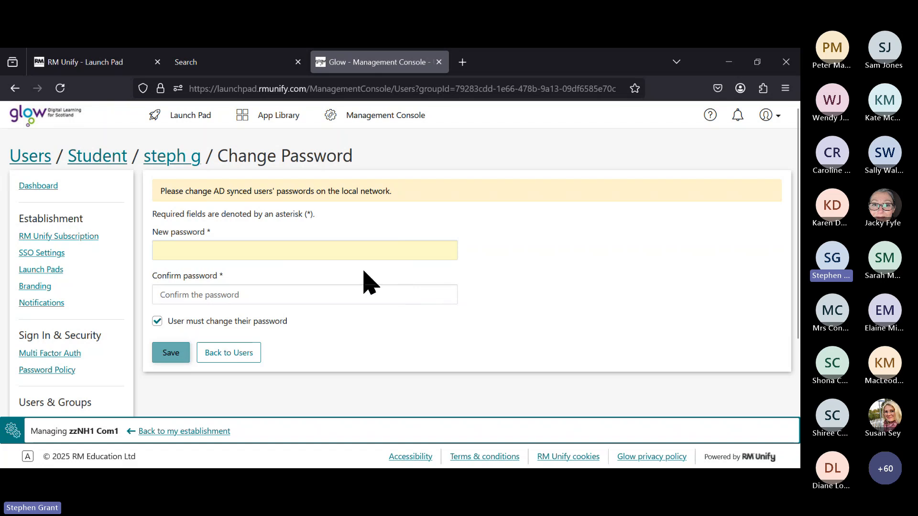
left_click(237, 250)
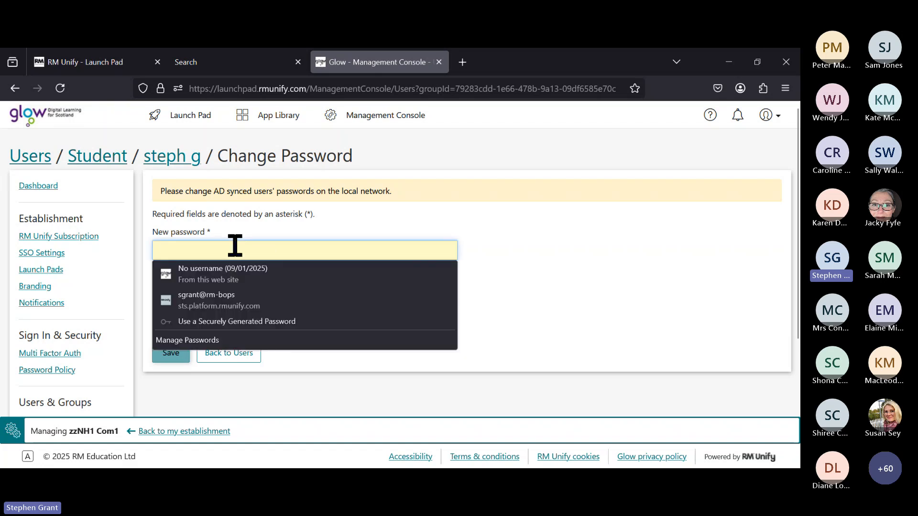
left_click(295, 212)
left_click(236, 250)
type("p")
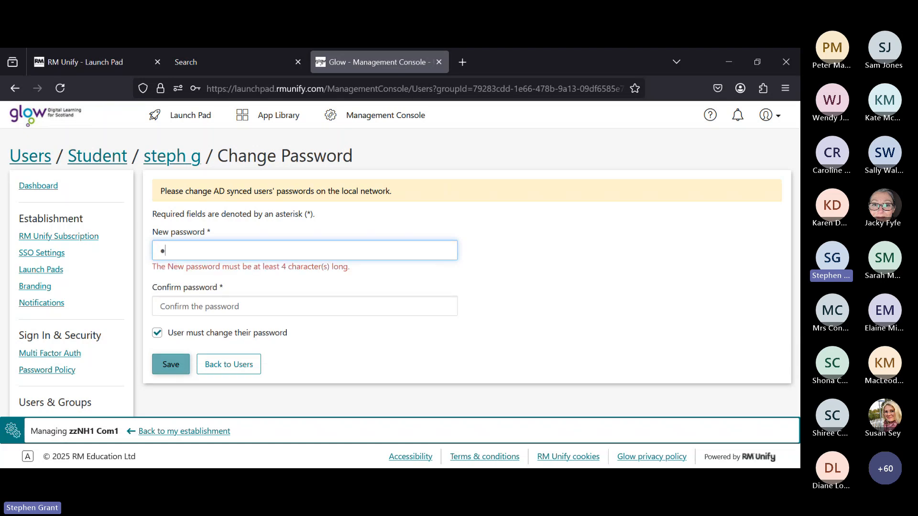
type("ass")
Step: Complete the new password and fill in the confirm password field
type("1")
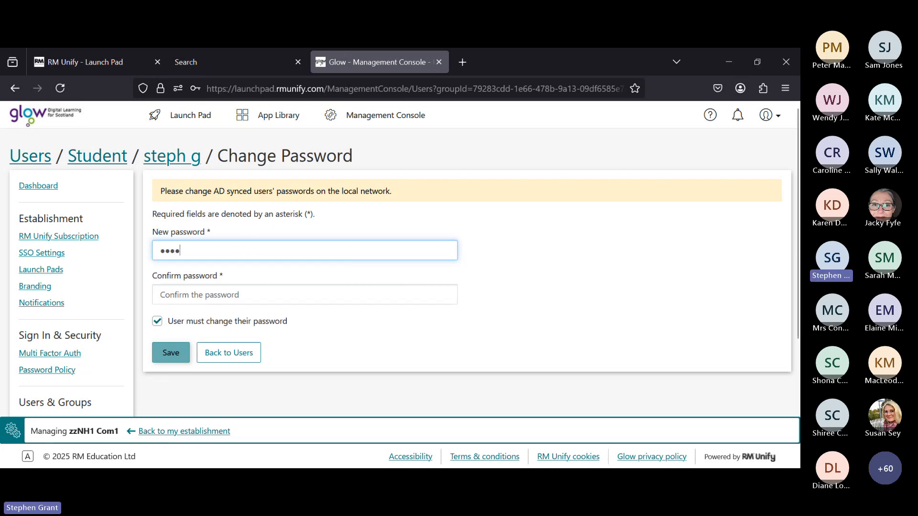
left_click(270, 296)
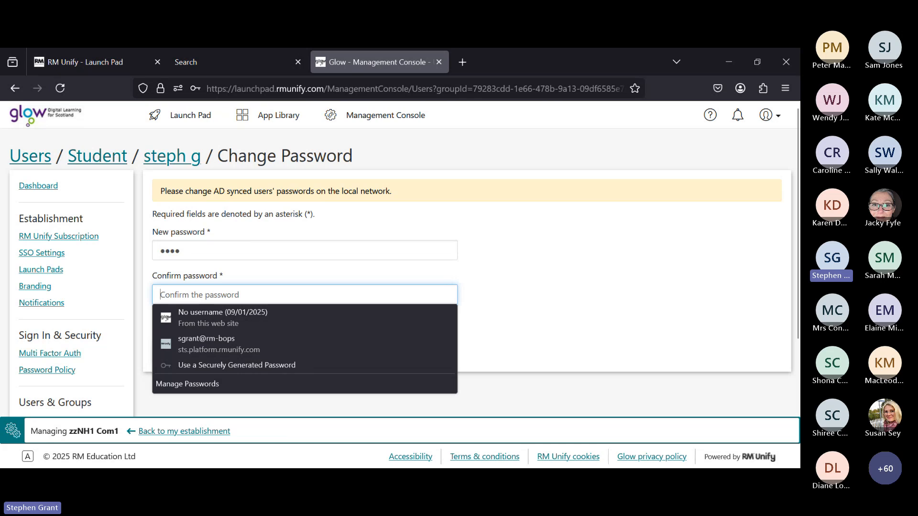
type("1")
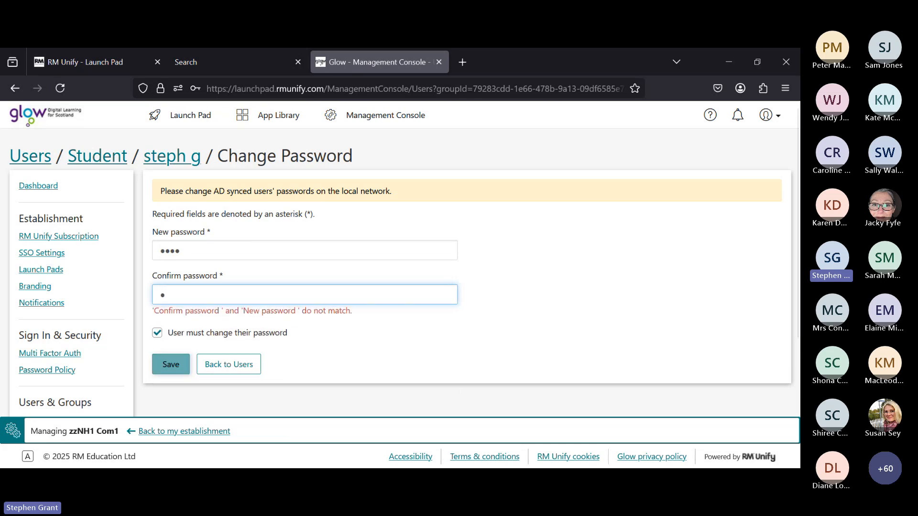
type("234")
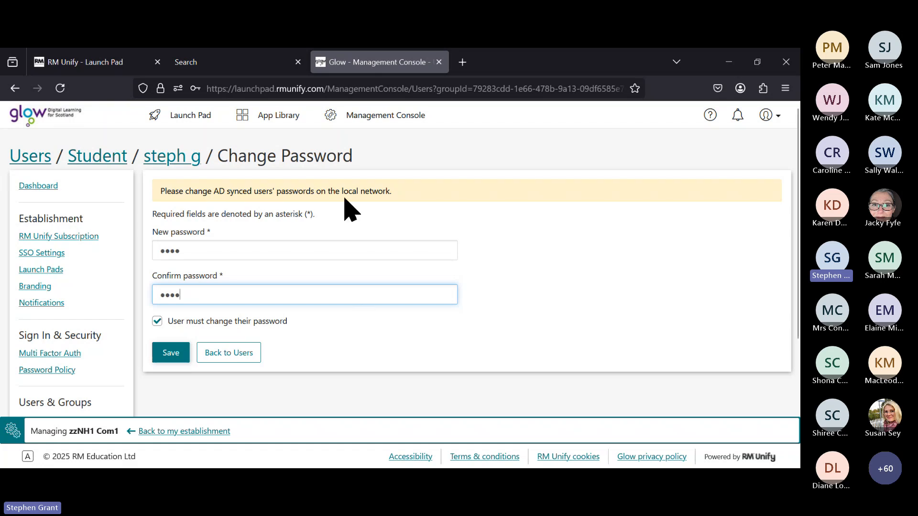
left_click(168, 353)
left_click(164, 324)
Step: Untick the forced password change, save the new password, and return to the Student list
left_click(158, 322)
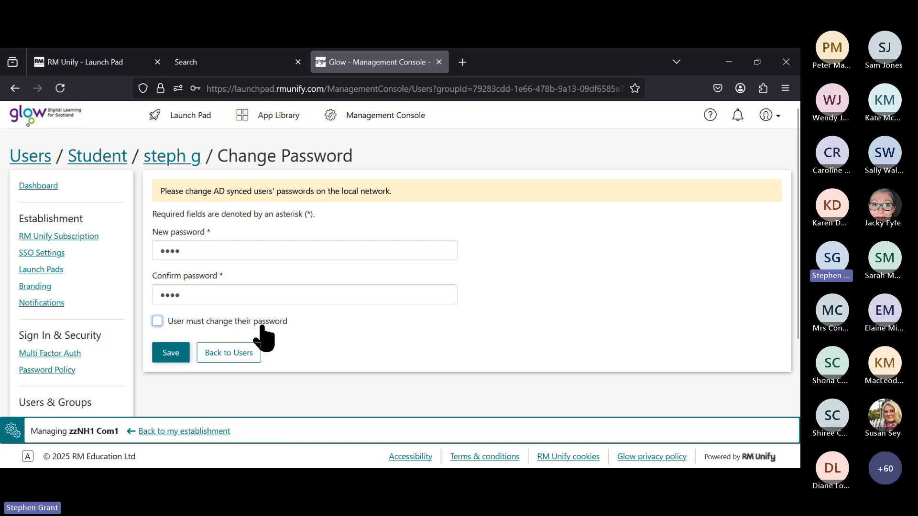
left_click(175, 362)
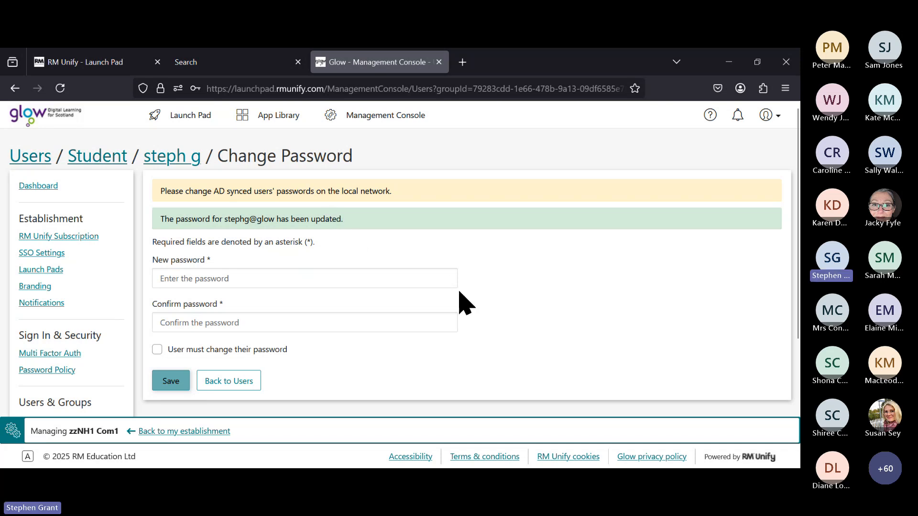
left_click(171, 155)
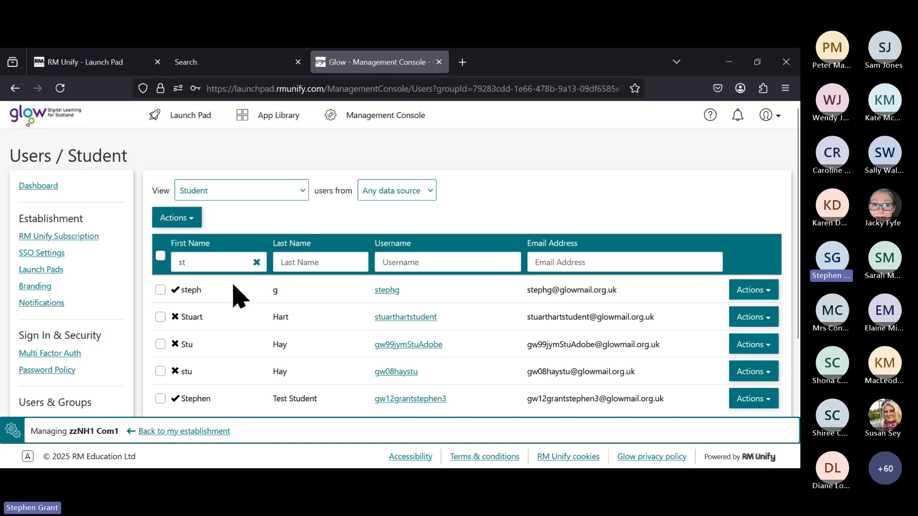
Step: Open the first filtered student's details page and disable their account
left_click(746, 298)
left_click(733, 309)
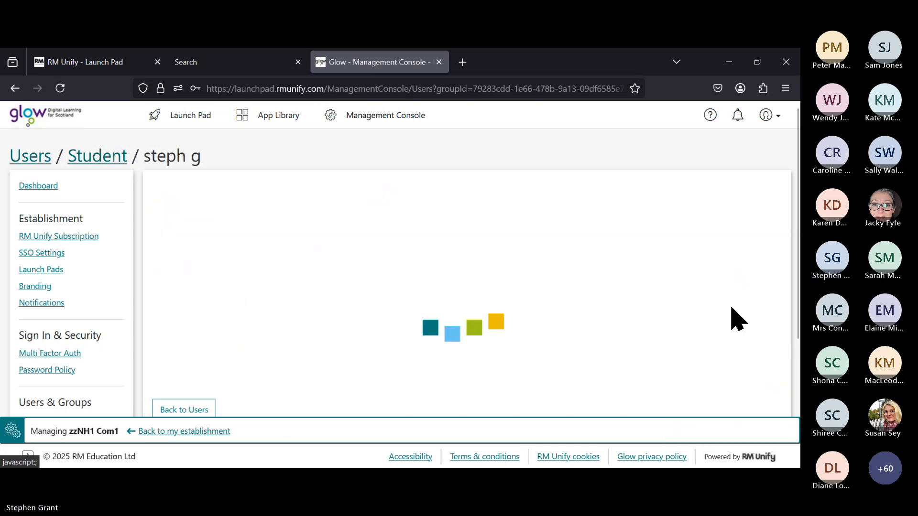
left_click(772, 192)
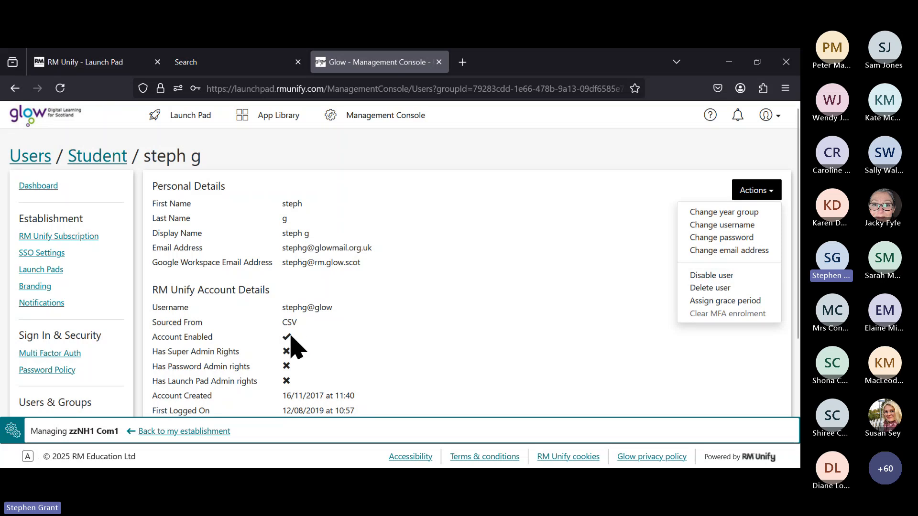
left_click(705, 276)
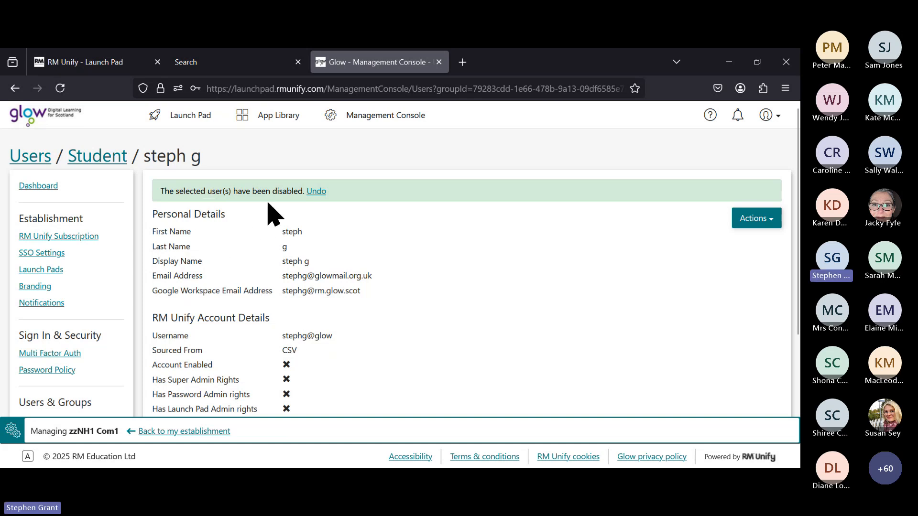
Step: Re-enable the student's account and return to the Student list filtered by 'st'
left_click(768, 221)
left_click(743, 302)
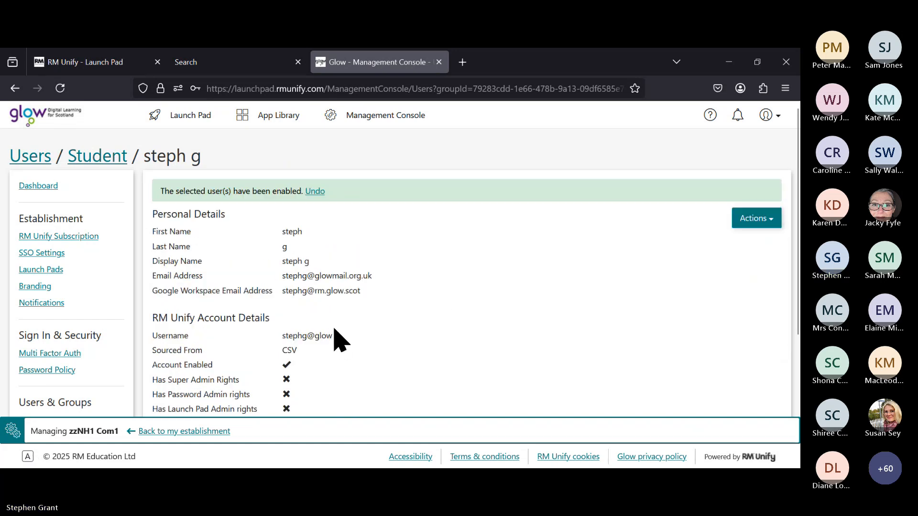
left_click(768, 220)
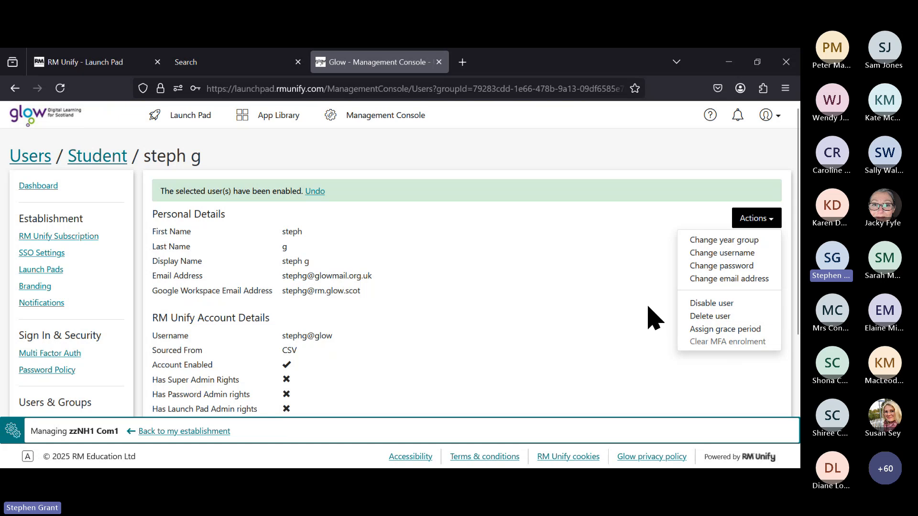
left_click(586, 295)
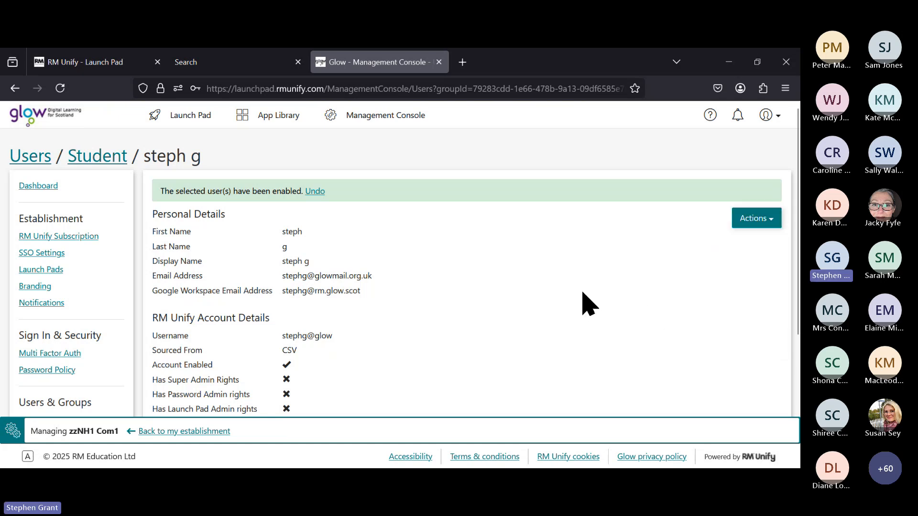
left_click(111, 160)
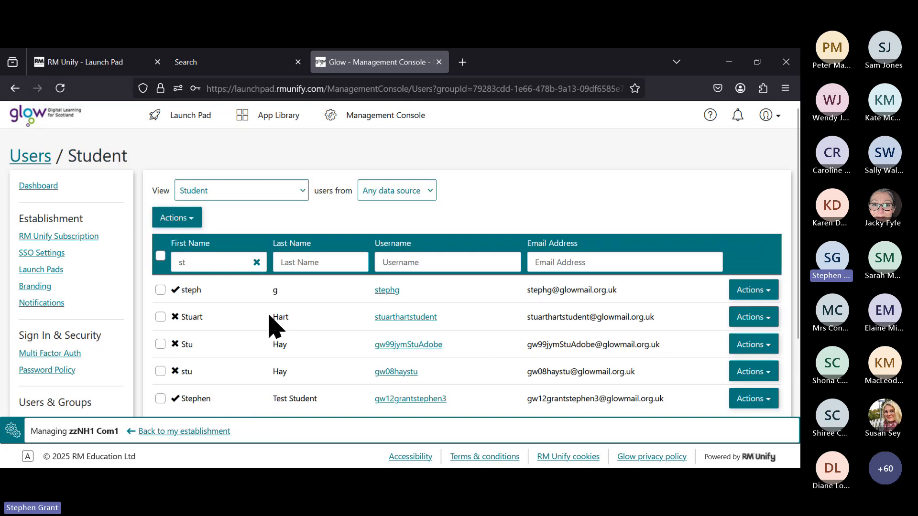
Step: Switch the user list to Non Teaching Staff and filter first names by 'st'
left_click(257, 263)
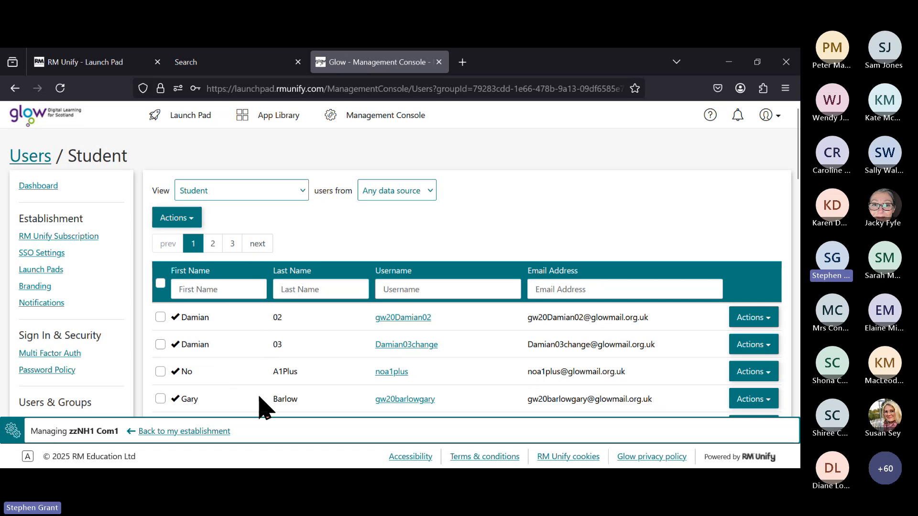
left_click(286, 190)
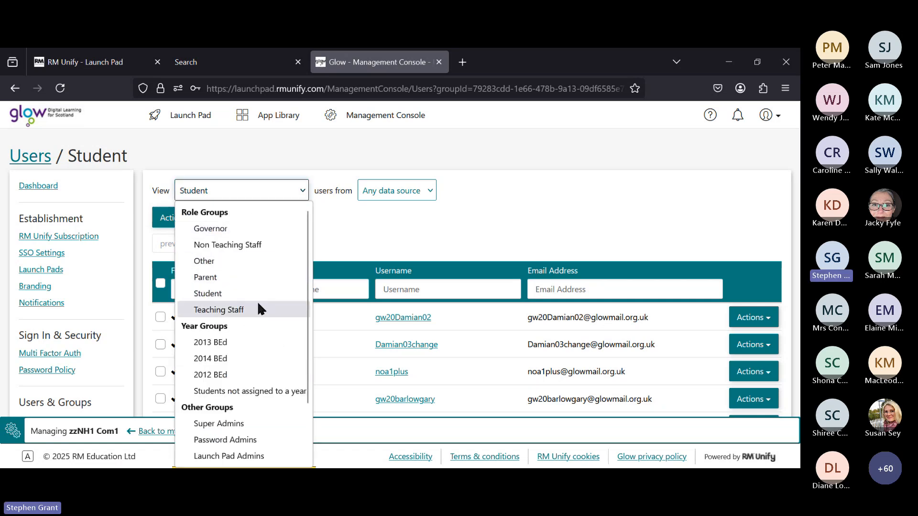
left_click(248, 245)
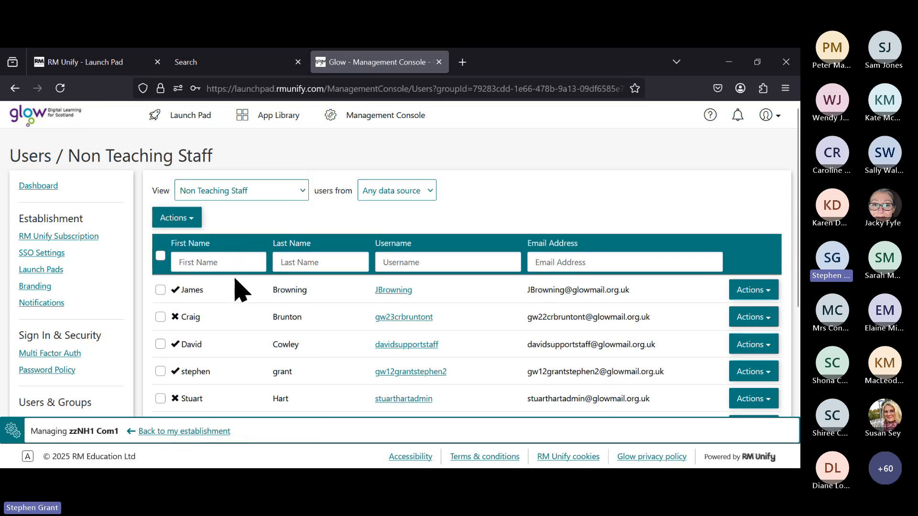
left_click(237, 262)
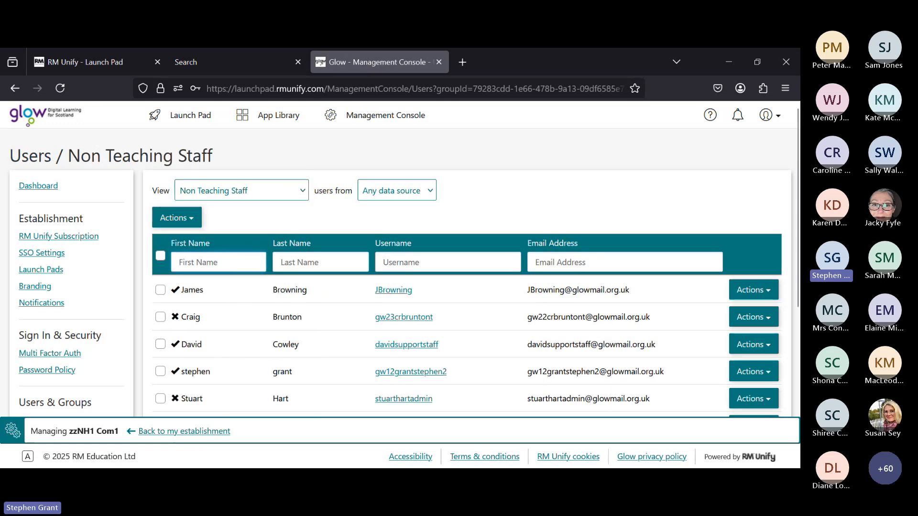
type("st")
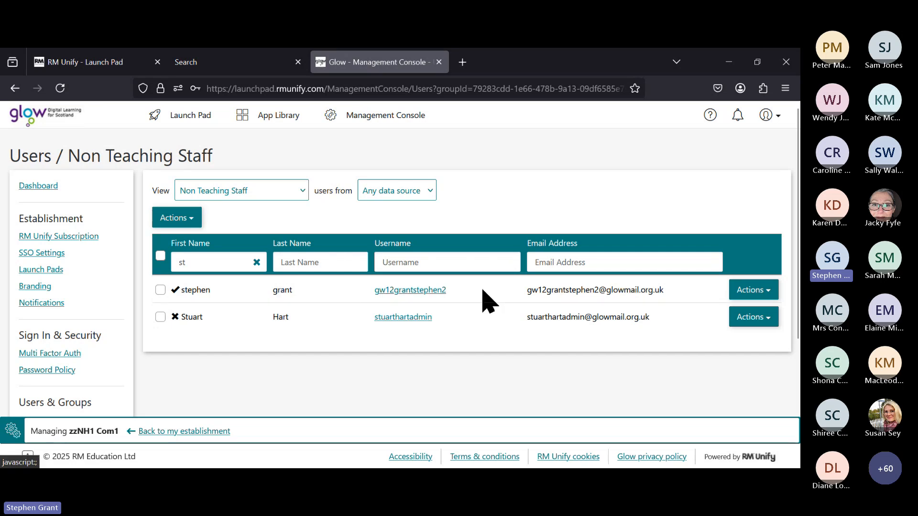
Step: Open the first Non Teaching Staff account's details and check its Actions menu without changing anything
left_click(770, 295)
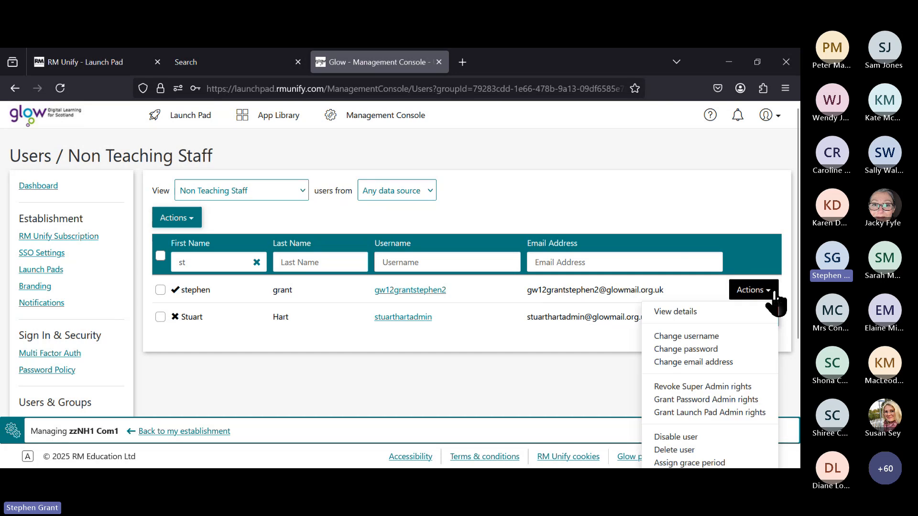
left_click(717, 312)
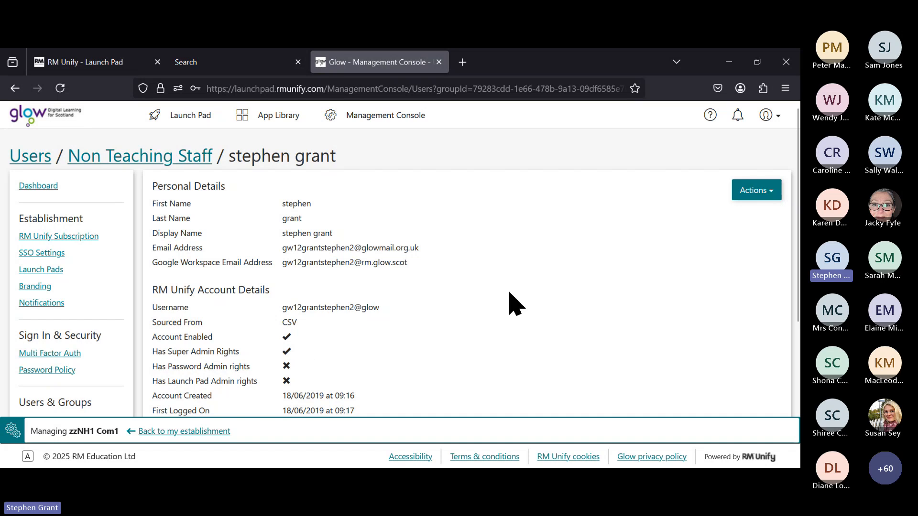
left_click(767, 192)
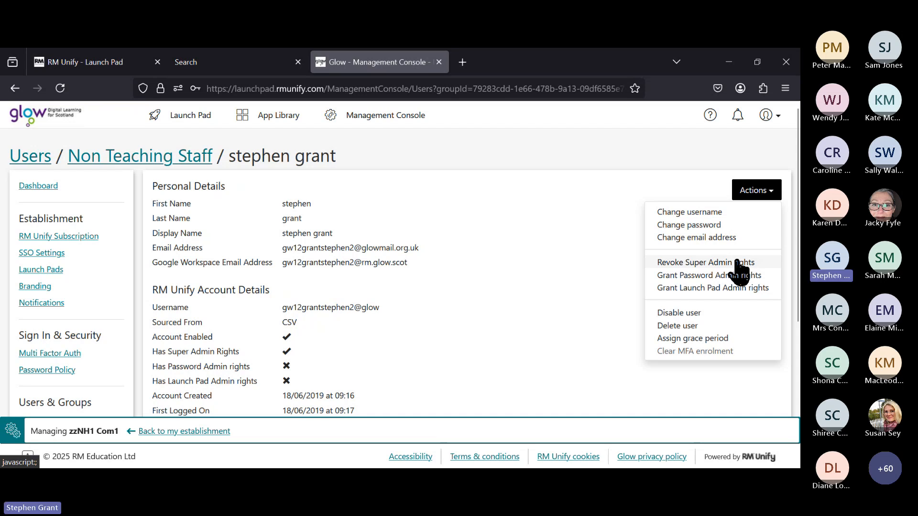
left_click(589, 280)
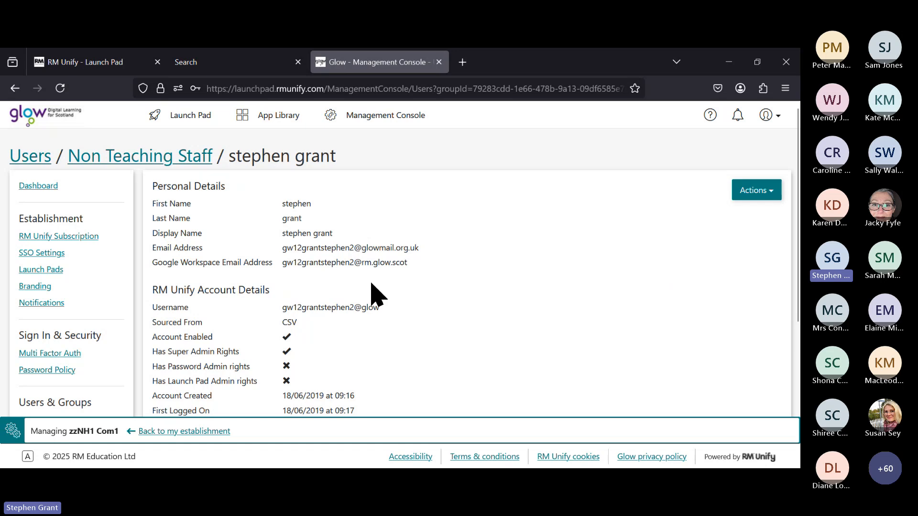
scroll(378, 332, "down", 3)
scroll(376, 330, "up", 3)
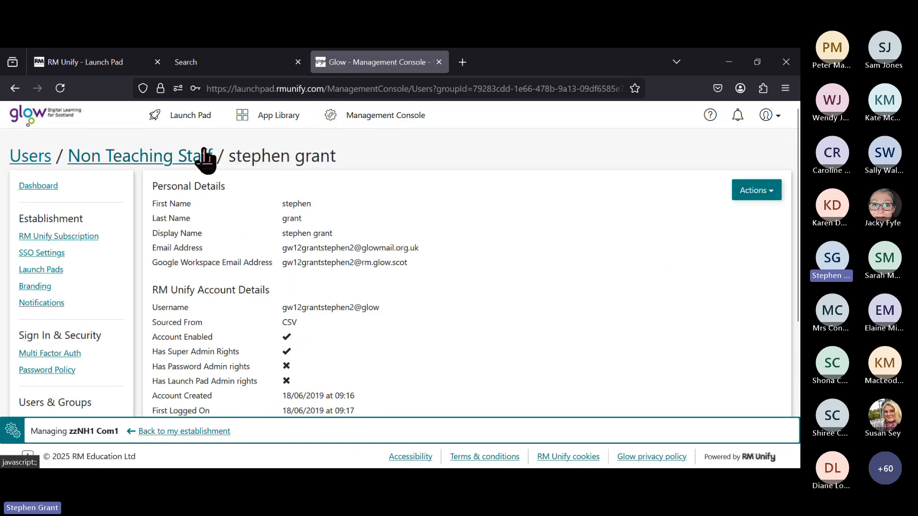
Step: Return to Non Teaching Staff, limit users to MIS, view Teaching Staff and clear the first-name filter
left_click(189, 158)
left_click(421, 190)
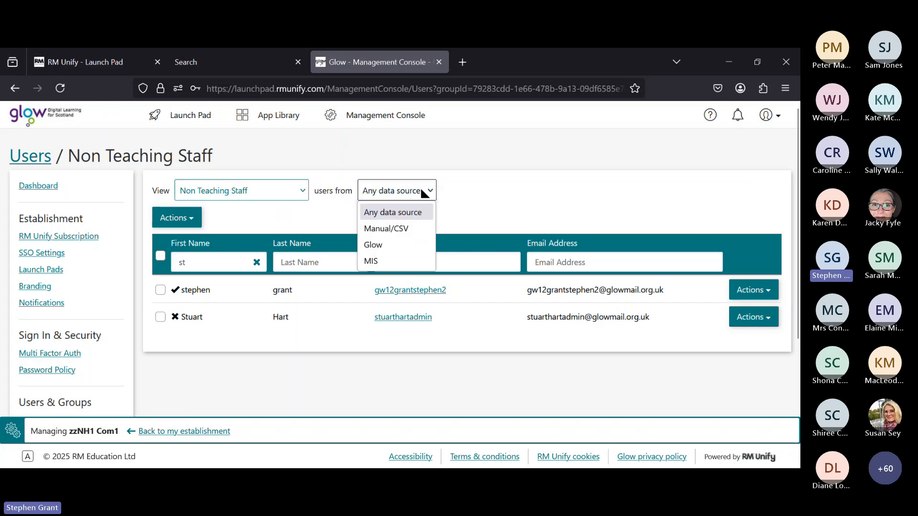
left_click(373, 262)
left_click(225, 191)
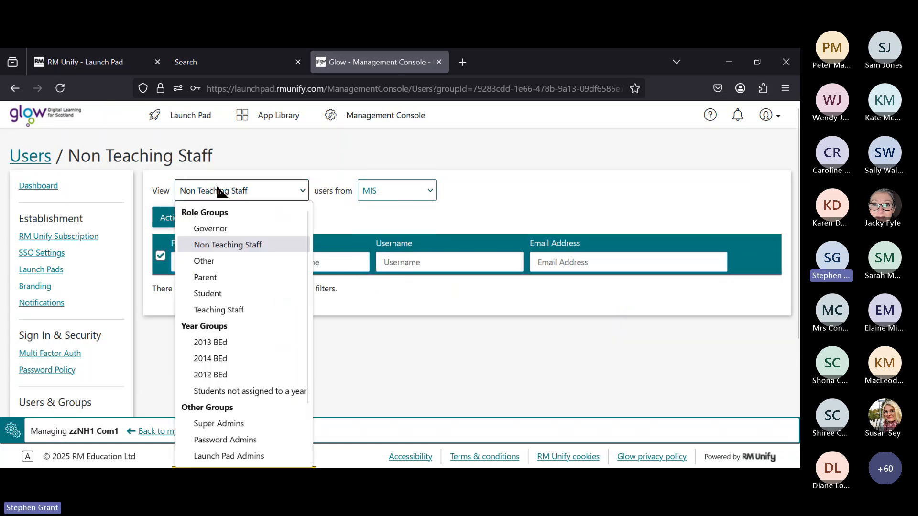
left_click(250, 308)
left_click(255, 188)
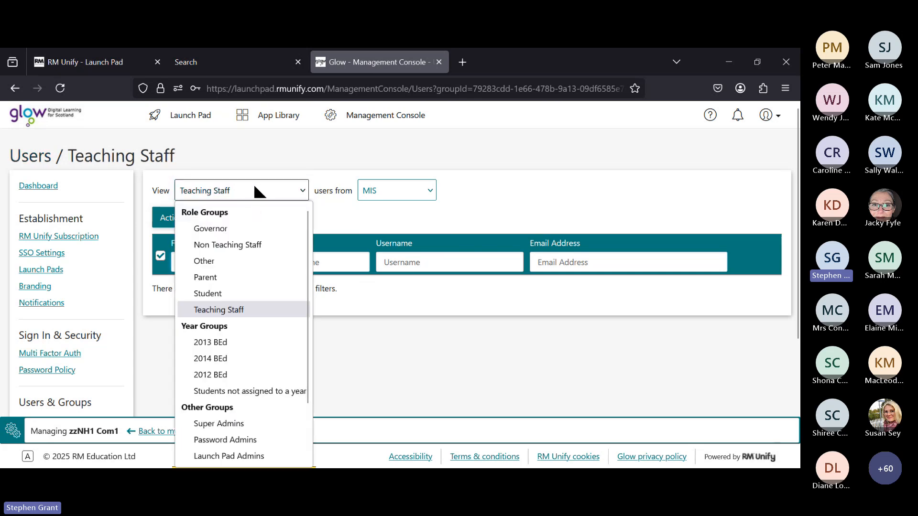
left_click(404, 235)
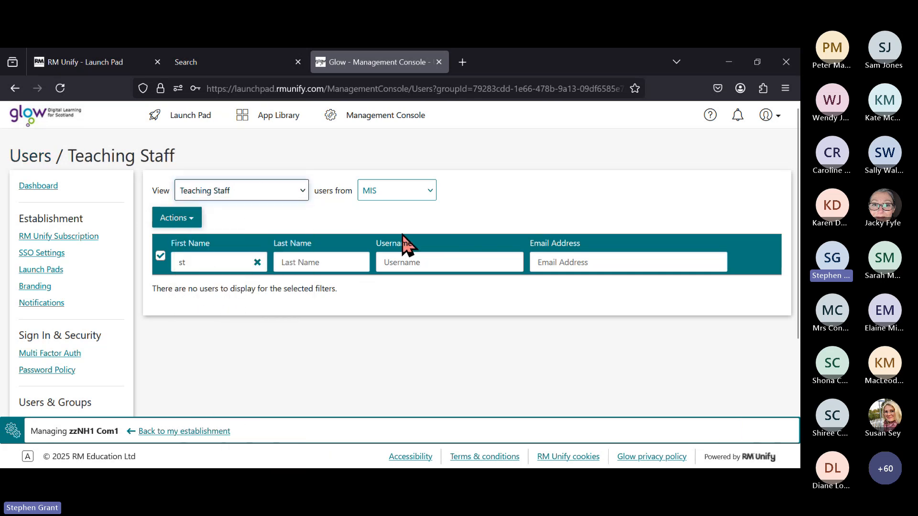
left_click(254, 263)
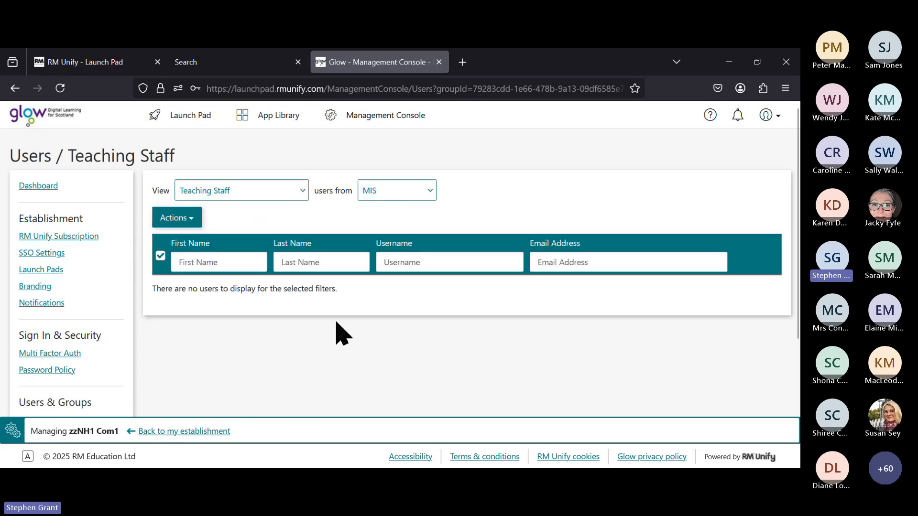
left_click(260, 187)
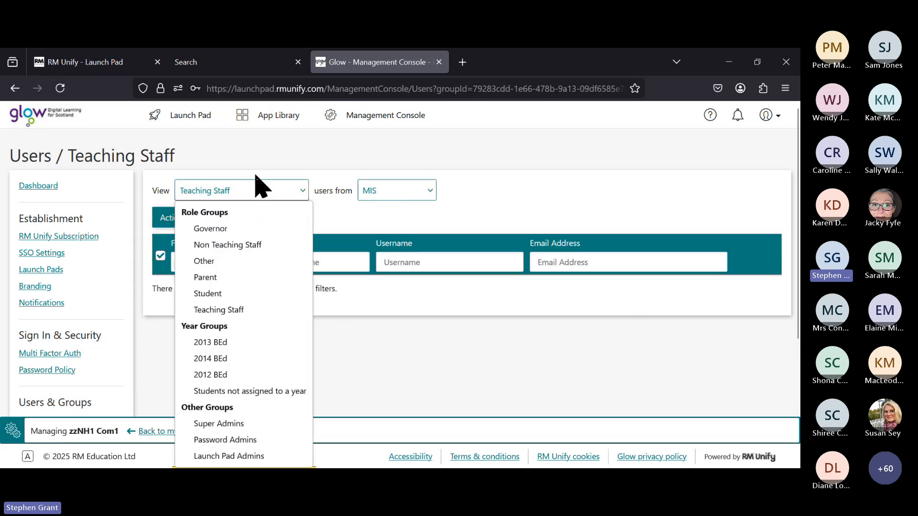
Step: Switch the view to Student users and scroll through the three-page MIS pupil list
left_click(239, 293)
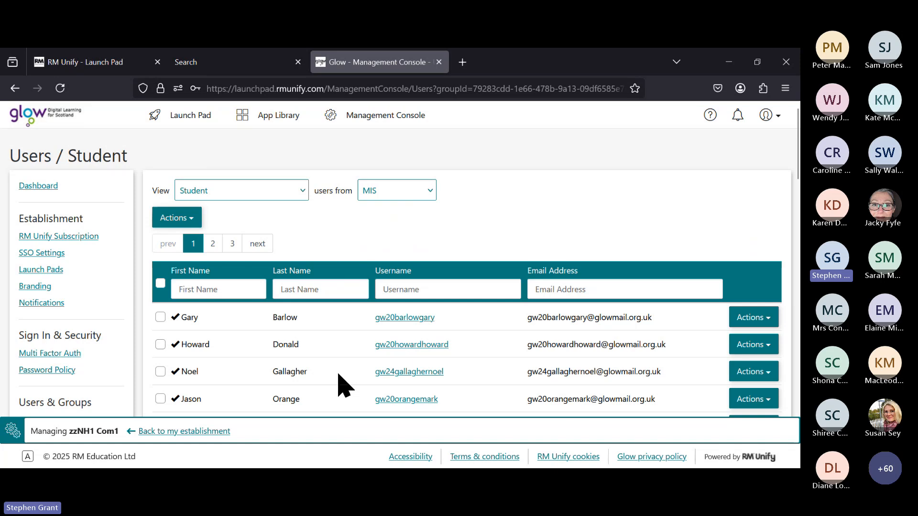
scroll(338, 383, "down", 3)
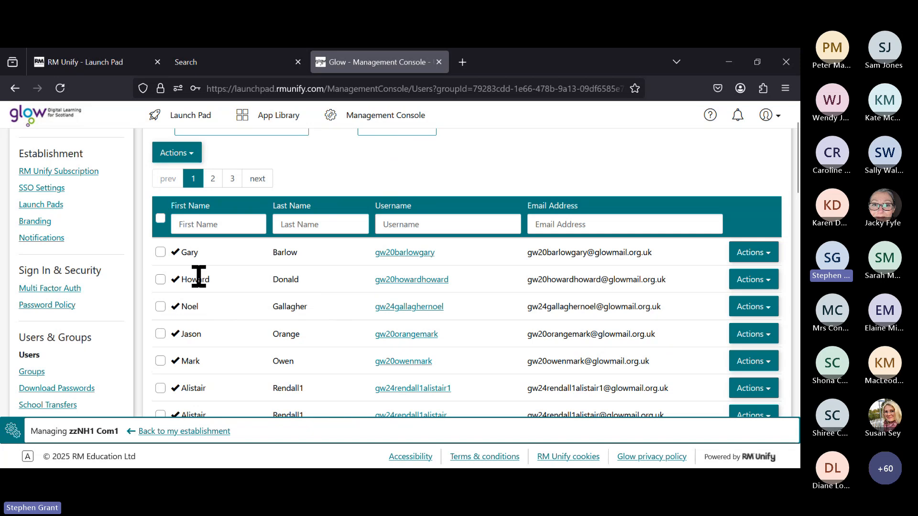
scroll(337, 341, "down", 3)
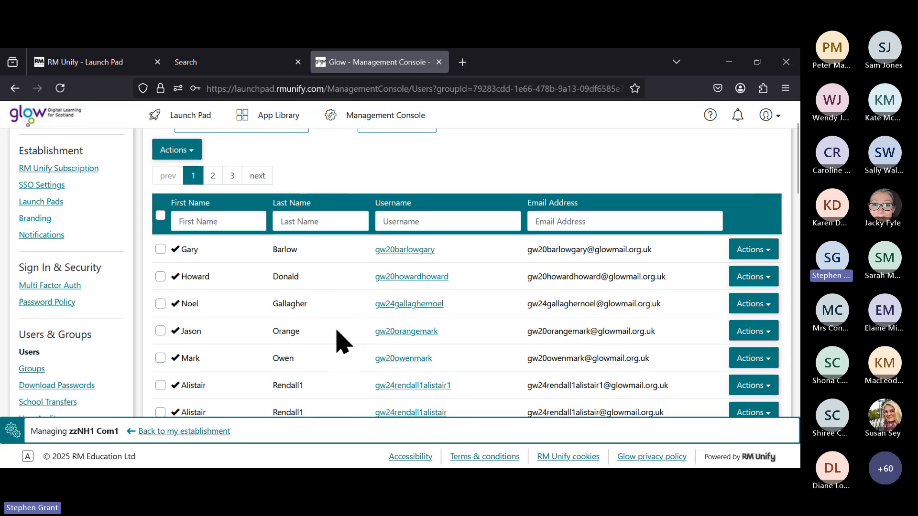
scroll(340, 343, "down", 3)
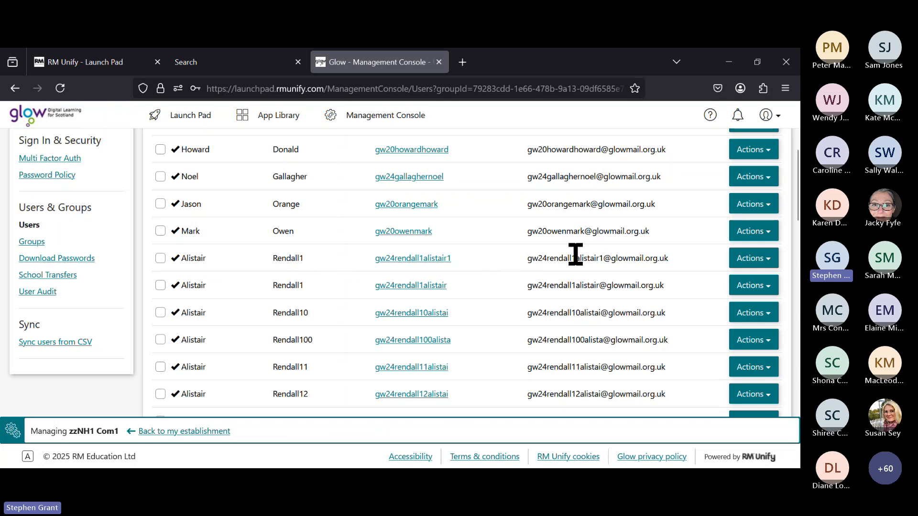
Step: Open the first Rendall1 student's details and review its MIS Id and account details
left_click(761, 261)
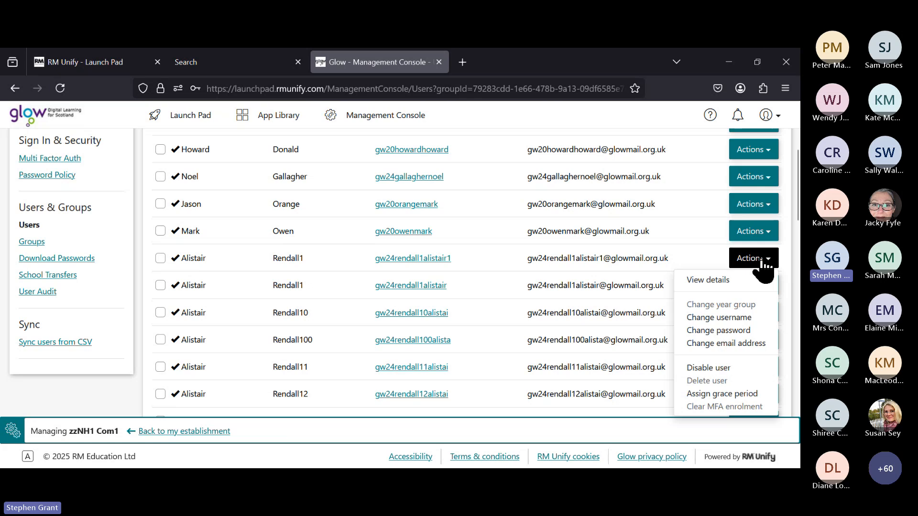
left_click(713, 279)
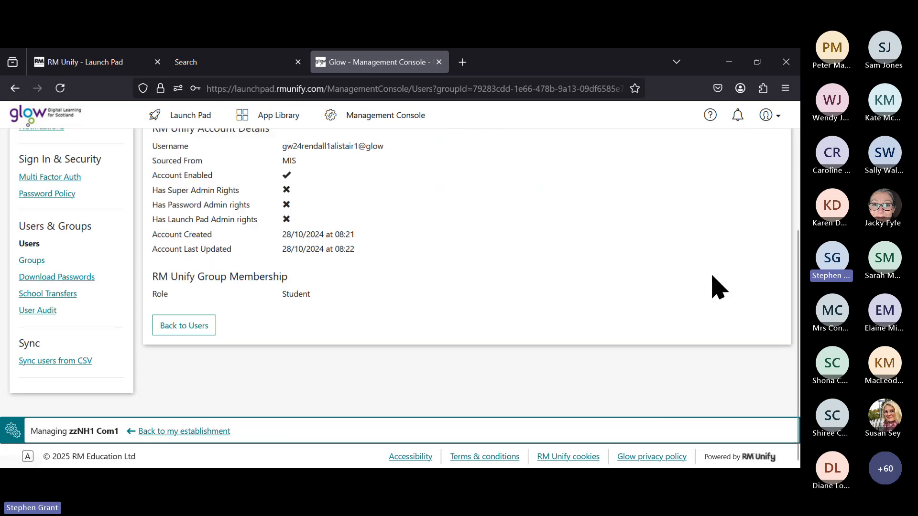
scroll(447, 300, "up", 4)
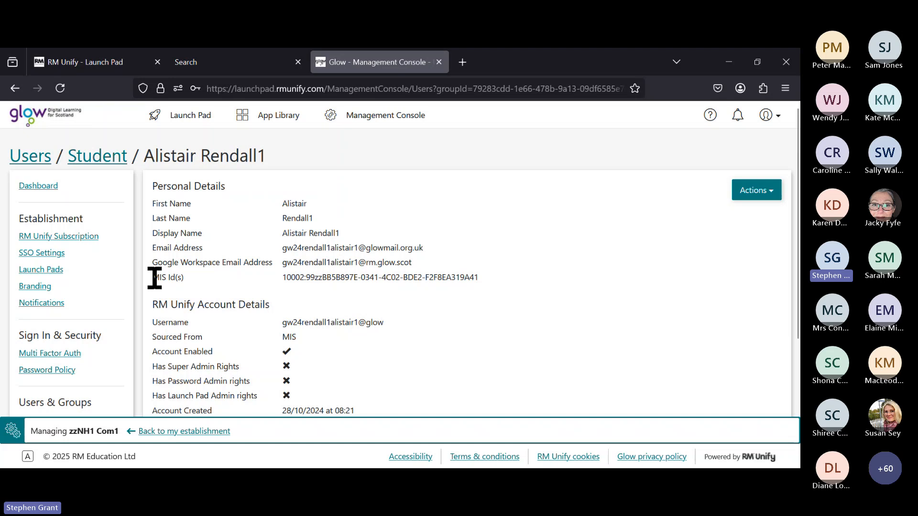
left_click_drag(155, 278, 481, 278)
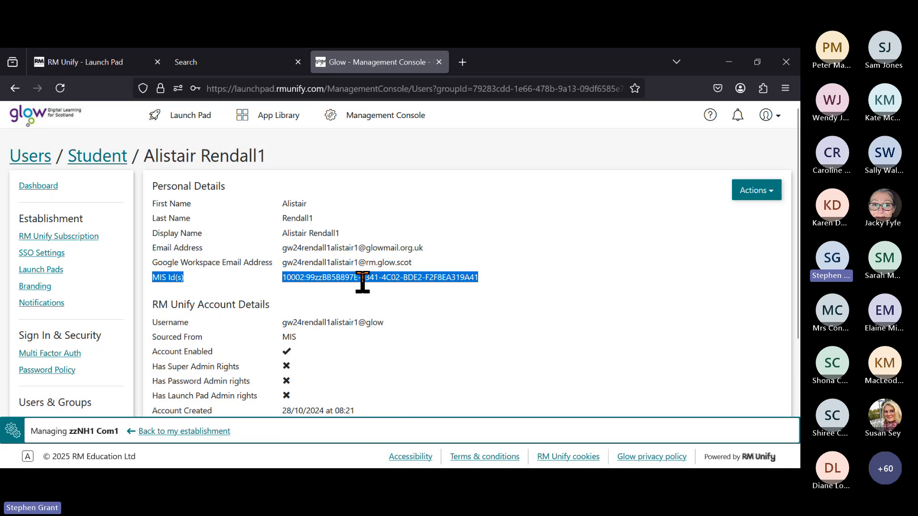
left_click(333, 325)
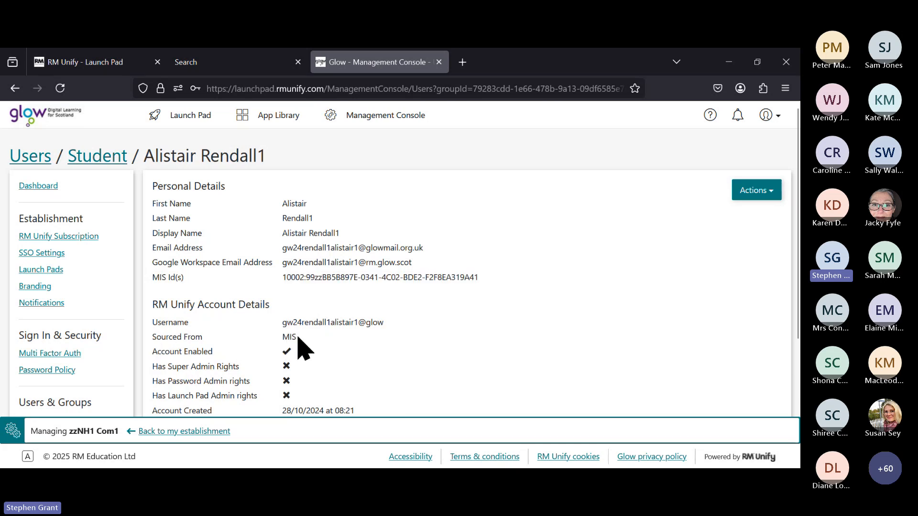
scroll(308, 348, "down", 2)
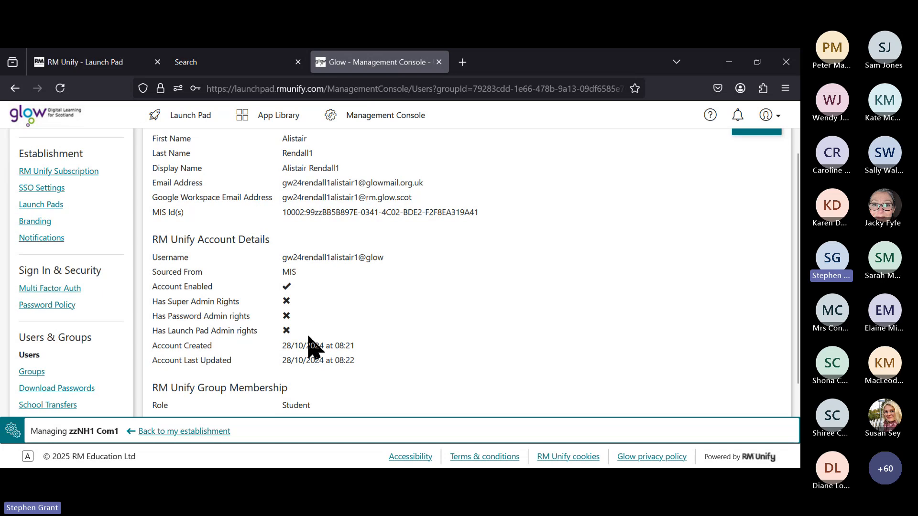
scroll(318, 317, "down", 2)
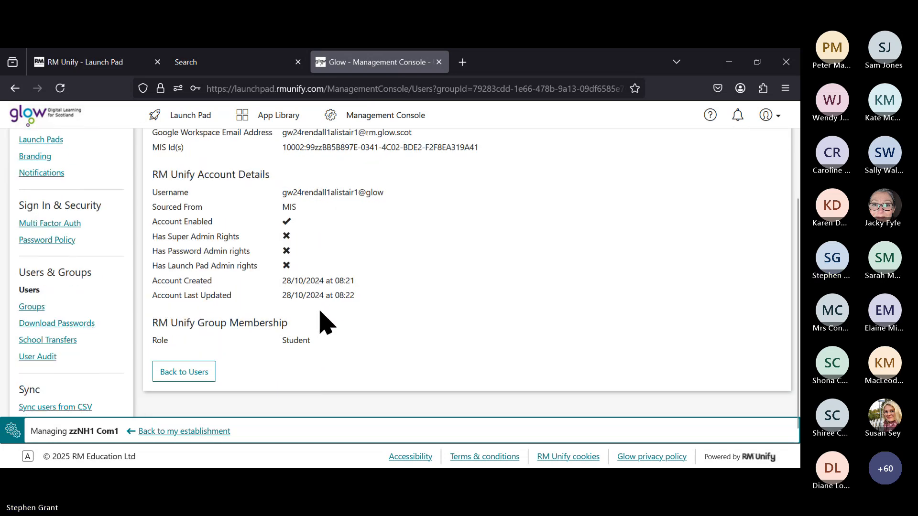
scroll(328, 322, "up", 4)
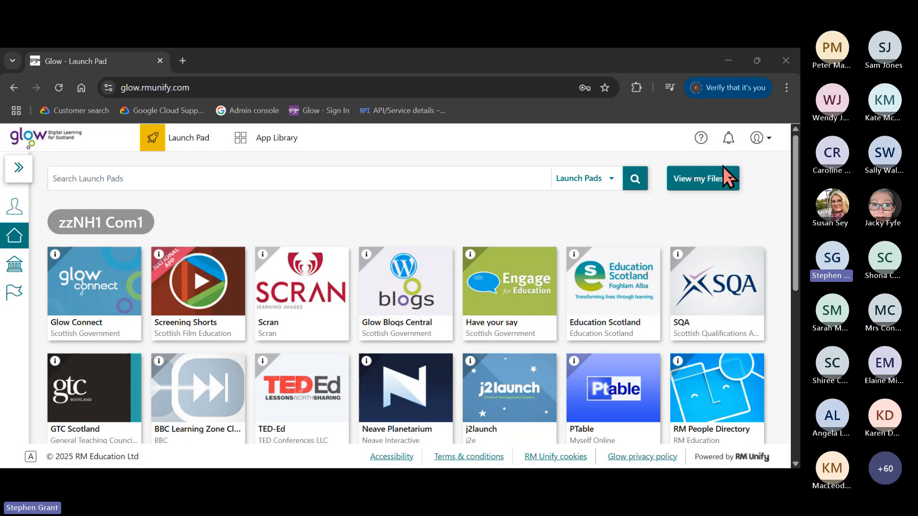
Step: Check the signed-in zzNH1 Com1 account's profile summary, then dismiss it
left_click(764, 139)
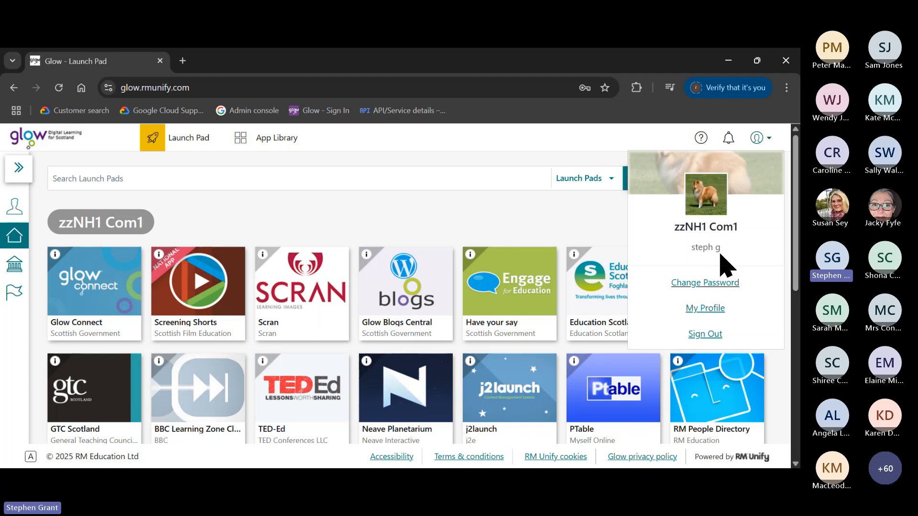
left_click(588, 231)
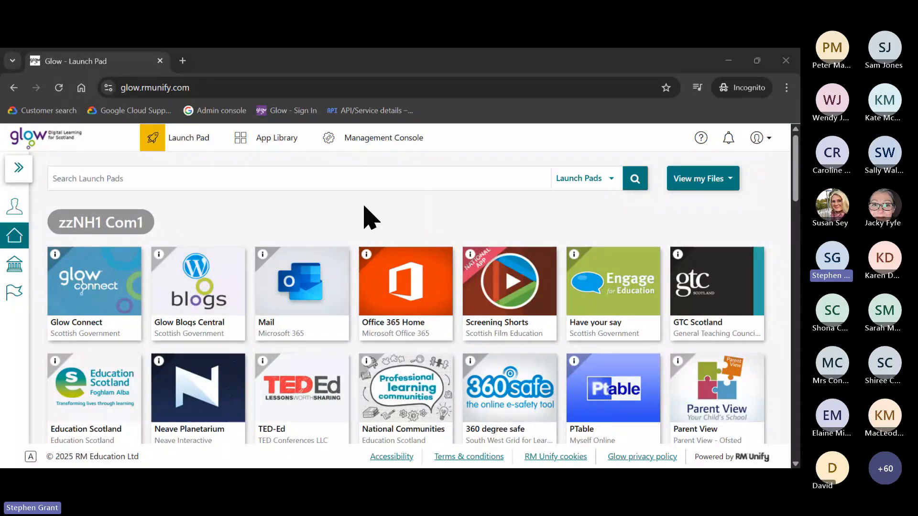
Step: Review the private session account's profile summary and close it
left_click(757, 140)
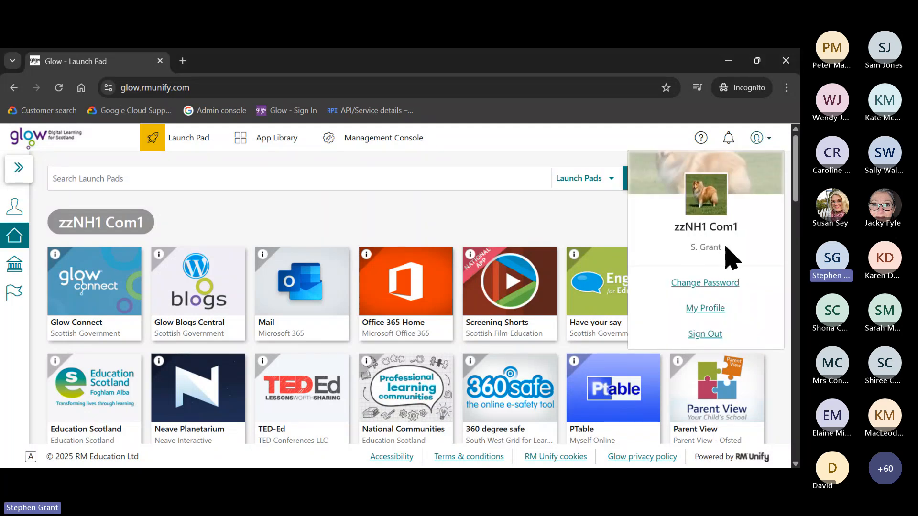
left_click(507, 218)
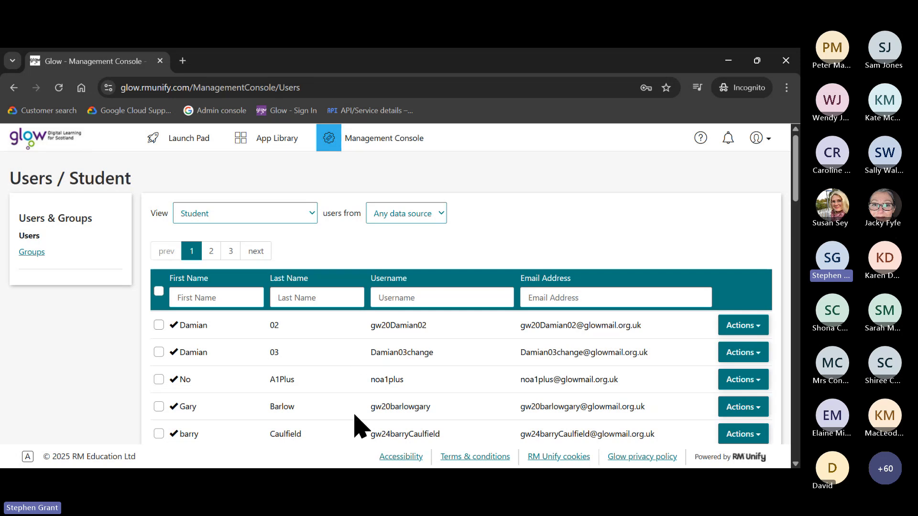
scroll(358, 426, "down", 5)
scroll(358, 404, "up", 5)
left_click(764, 327)
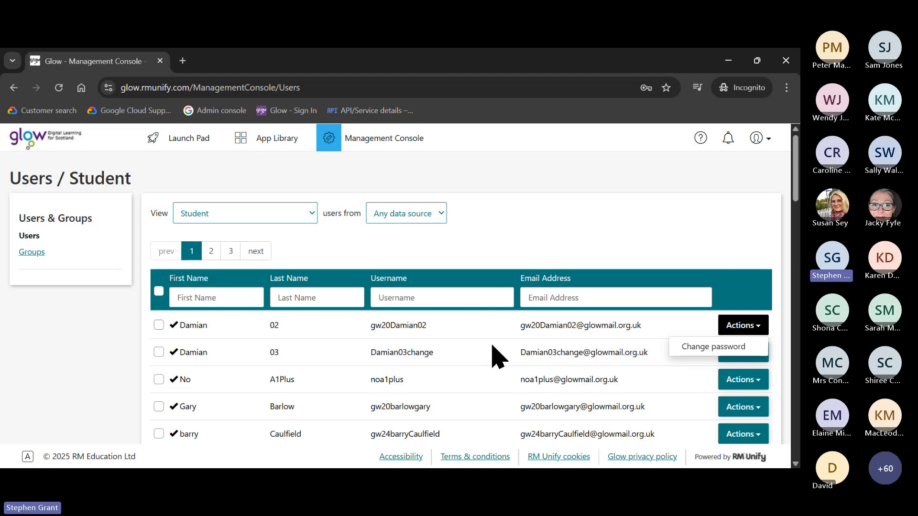
left_click(492, 366)
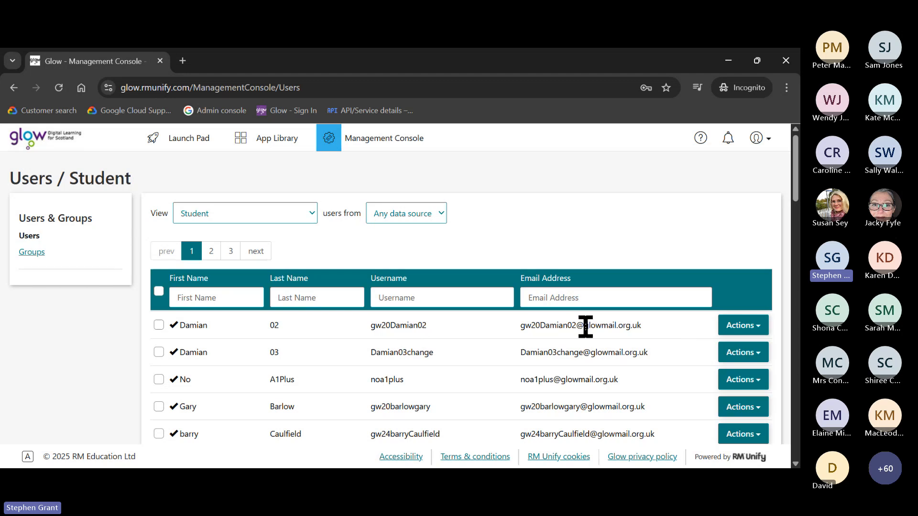
left_click(748, 329)
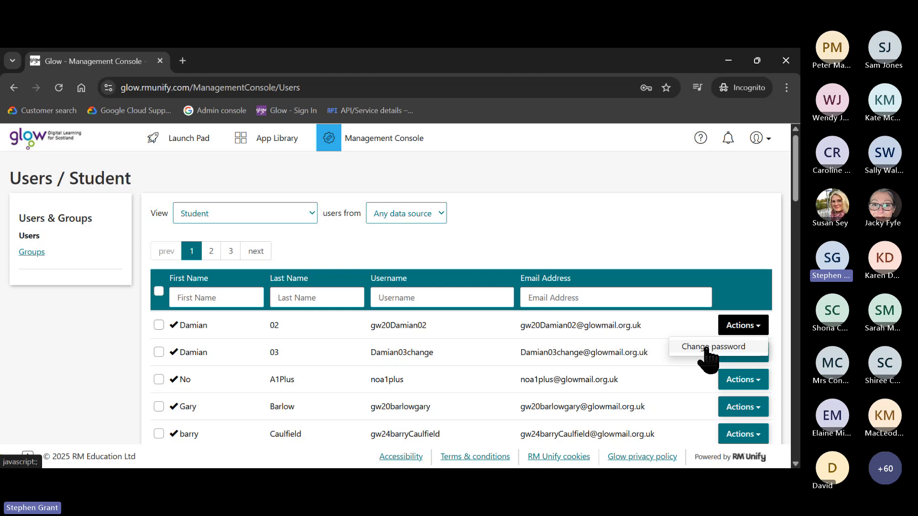
left_click(591, 351)
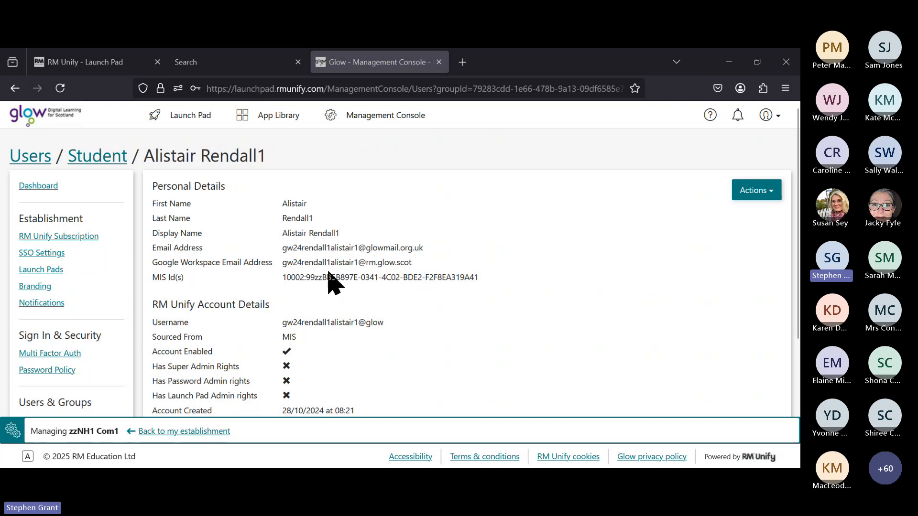
Step: Filter Teaching Staff by first name 's' and open your own staff account's details
left_click(383, 120)
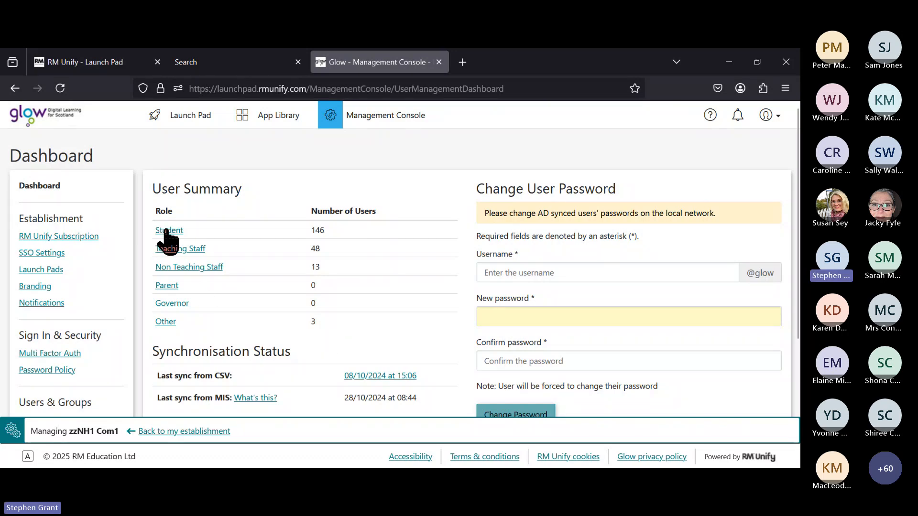
left_click(181, 249)
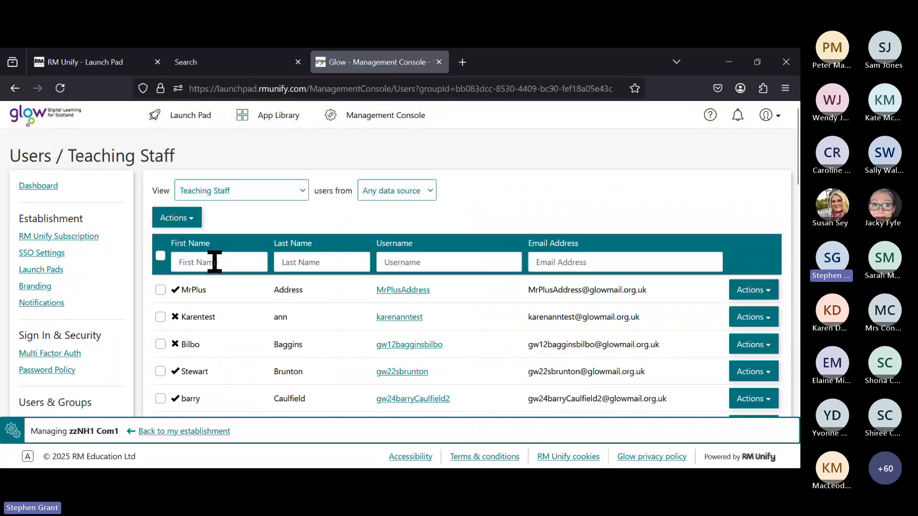
left_click(214, 262)
type("st")
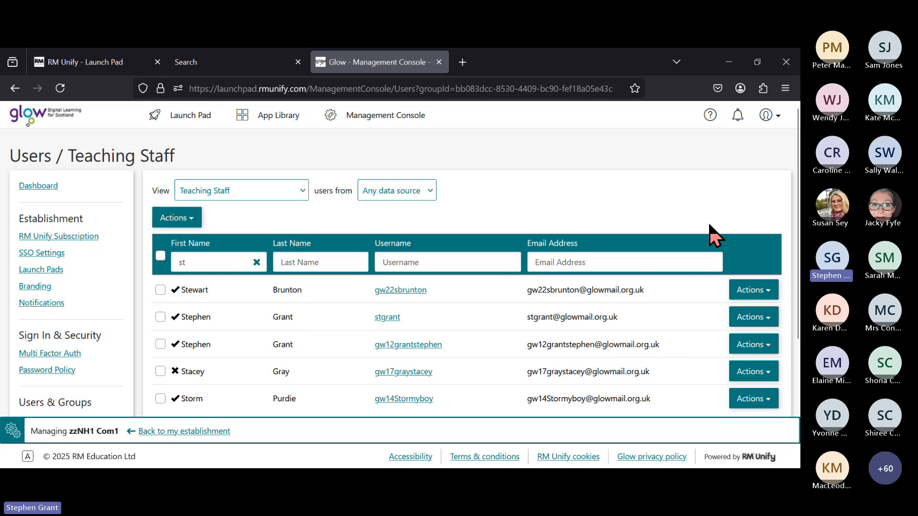
left_click(760, 346)
left_click(731, 364)
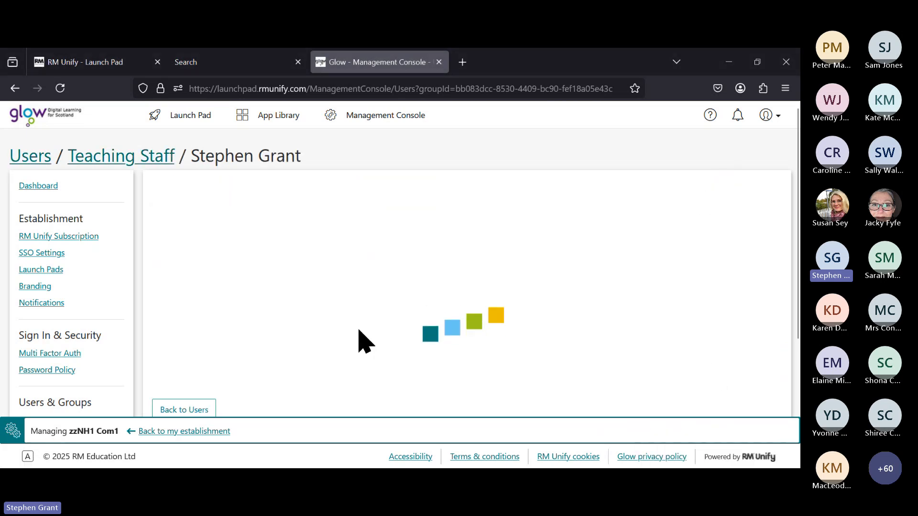
Step: Scroll through your own CSV-sourced staff account's details and back to the top
scroll(365, 338, "down", 2)
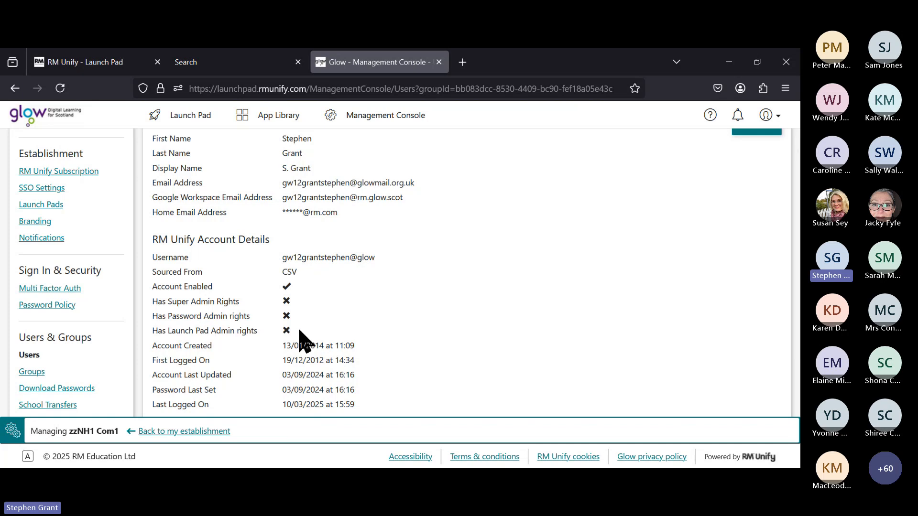
scroll(302, 335, "up", 3)
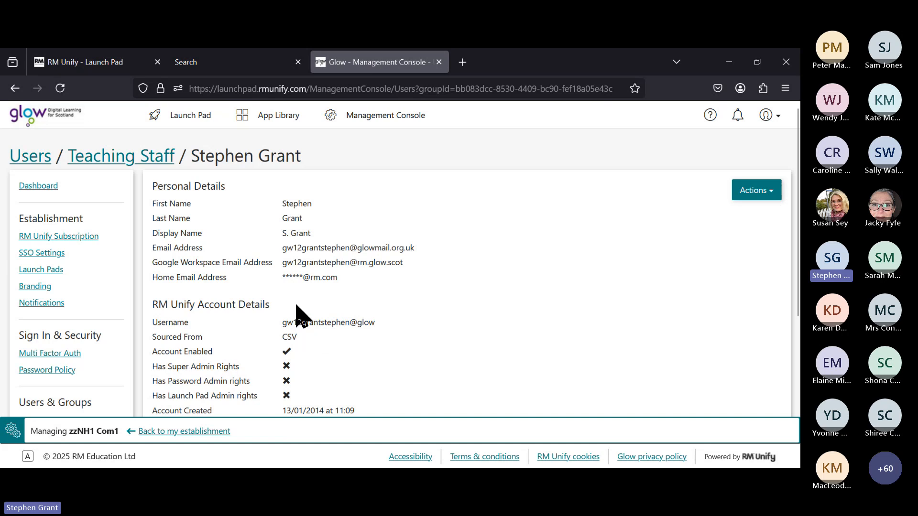
Step: Return to the zzNH1 Com1 Launch Pad and browse its app tiles
left_click(204, 111)
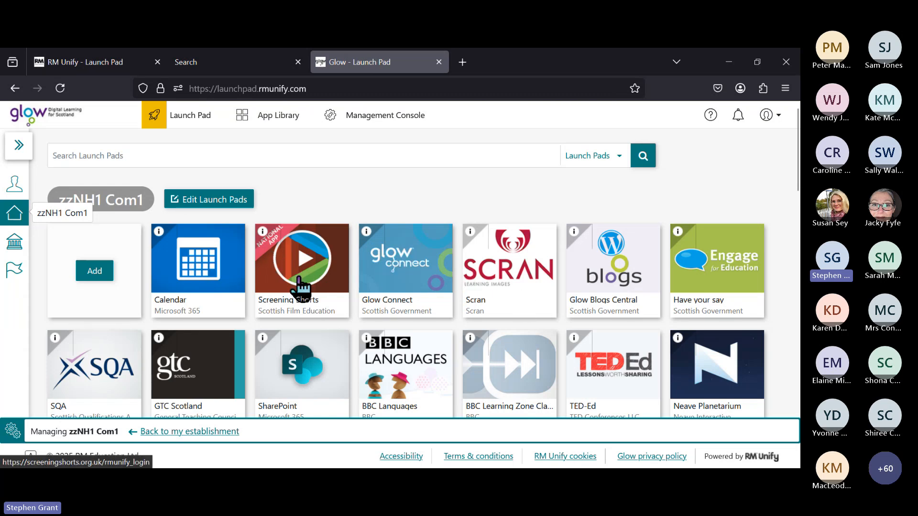
scroll(311, 293, "down", 4)
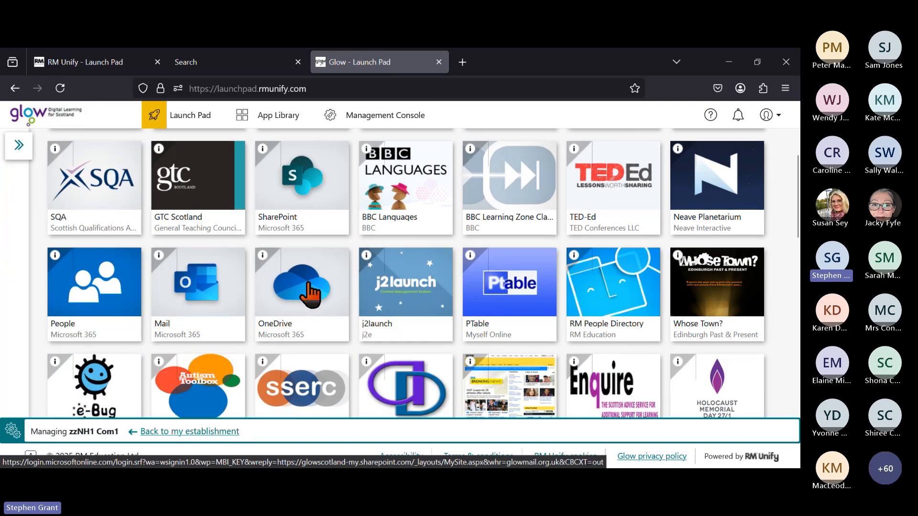
scroll(310, 293, "up", 4)
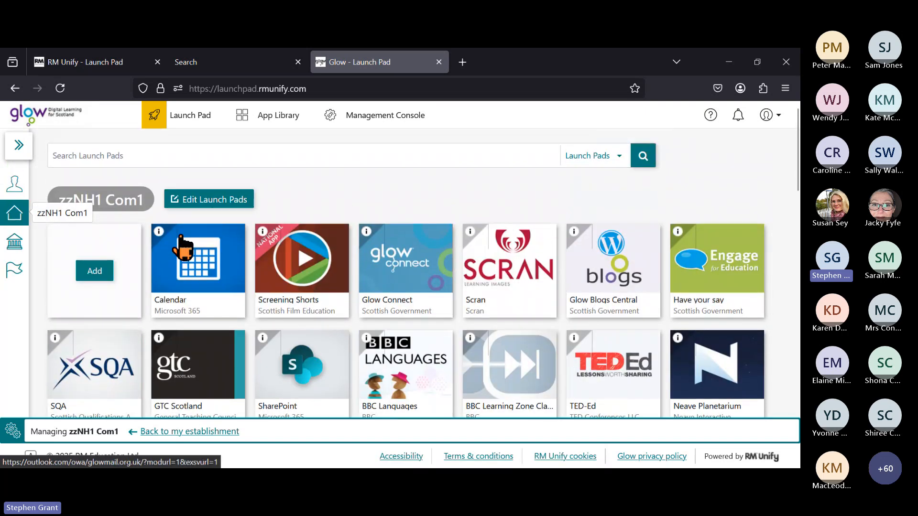